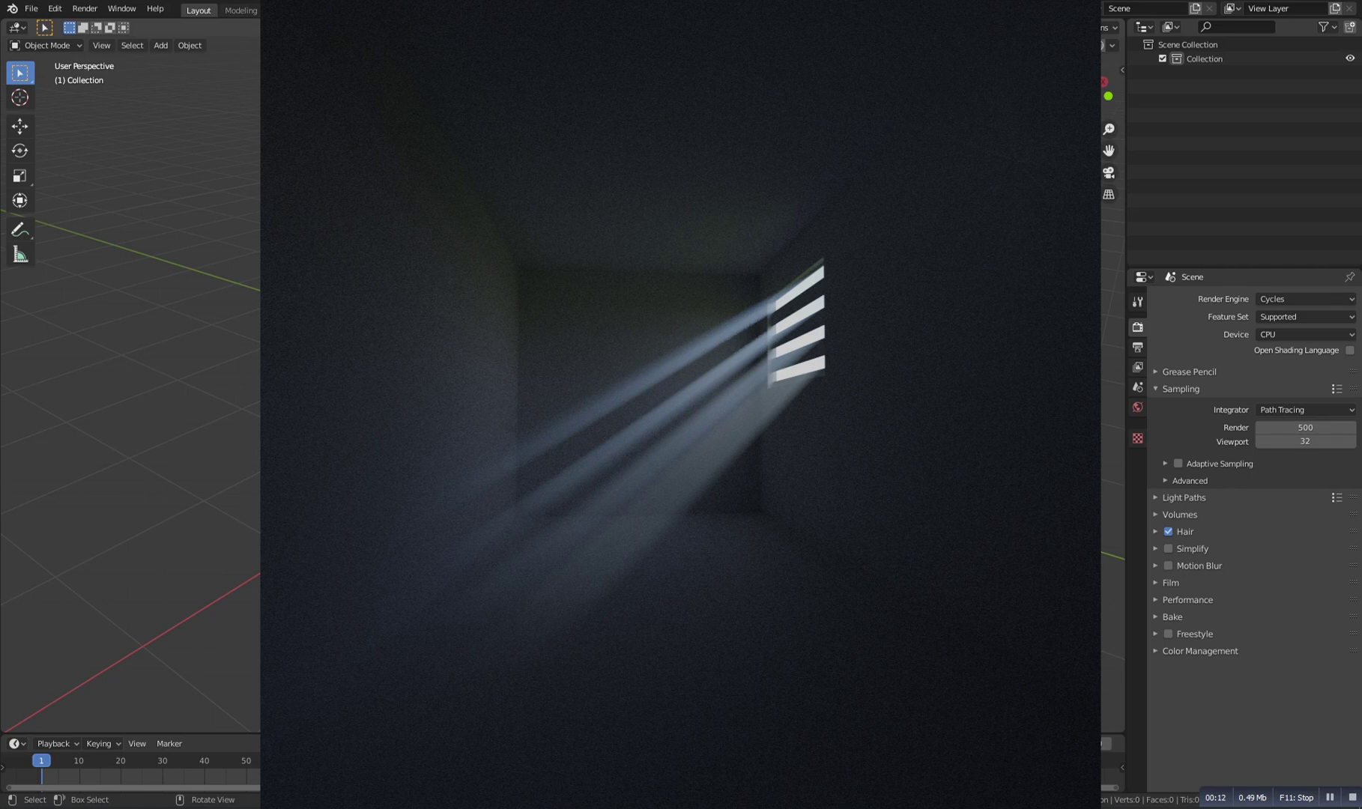
- Add a cube and stretch it along X into a long box
middle_click_drag(149, 374, 180, 360)
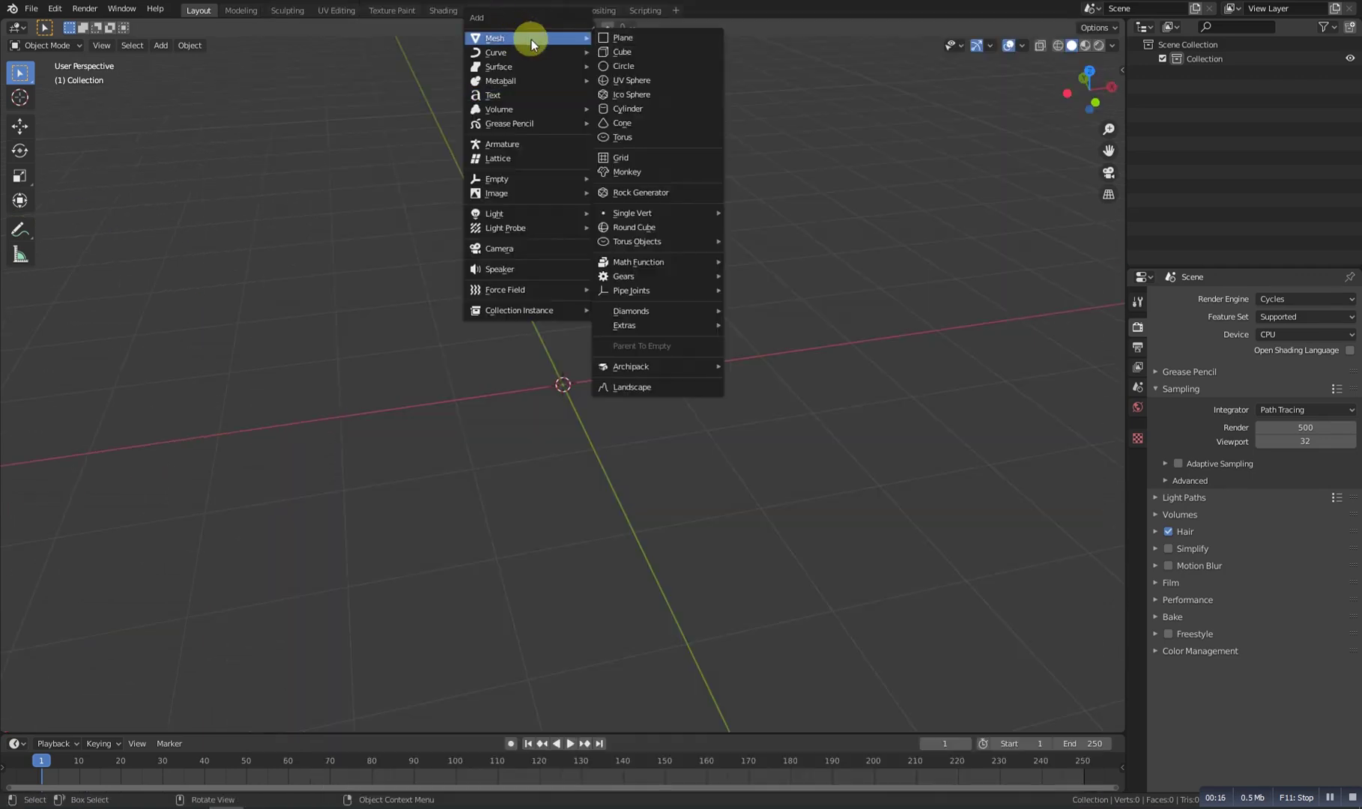
left_click(610, 53)
scroll(639, 363, "down", 3)
mouse_move(639, 362)
middle_mouse_down()
mouse_move(754, 368)
mouse_move(699, 374)
middle_mouse_up()
key("s")
key("x")
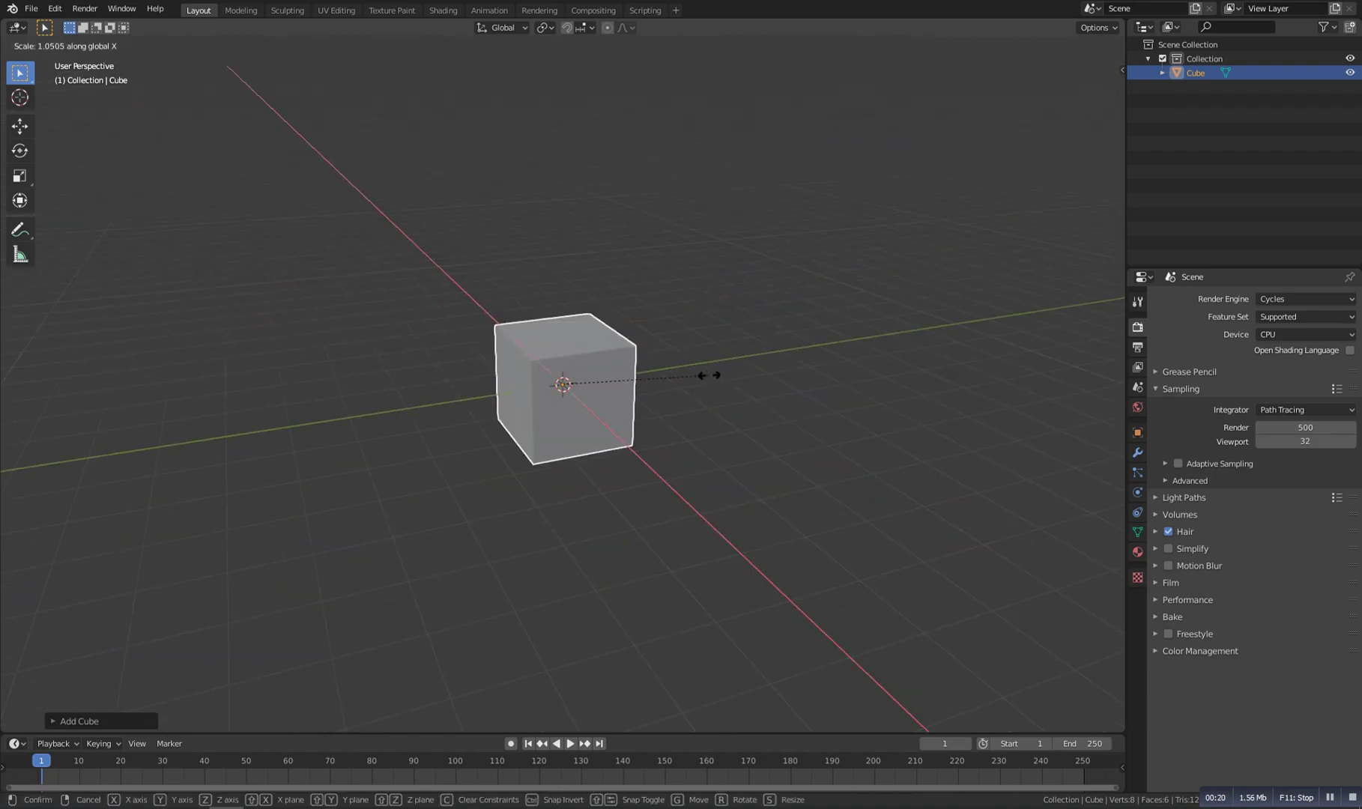
left_click(821, 415)
mouse_move(607, 444)
middle_mouse_down()
mouse_move(781, 440)
mouse_move(689, 387)
middle_mouse_up()
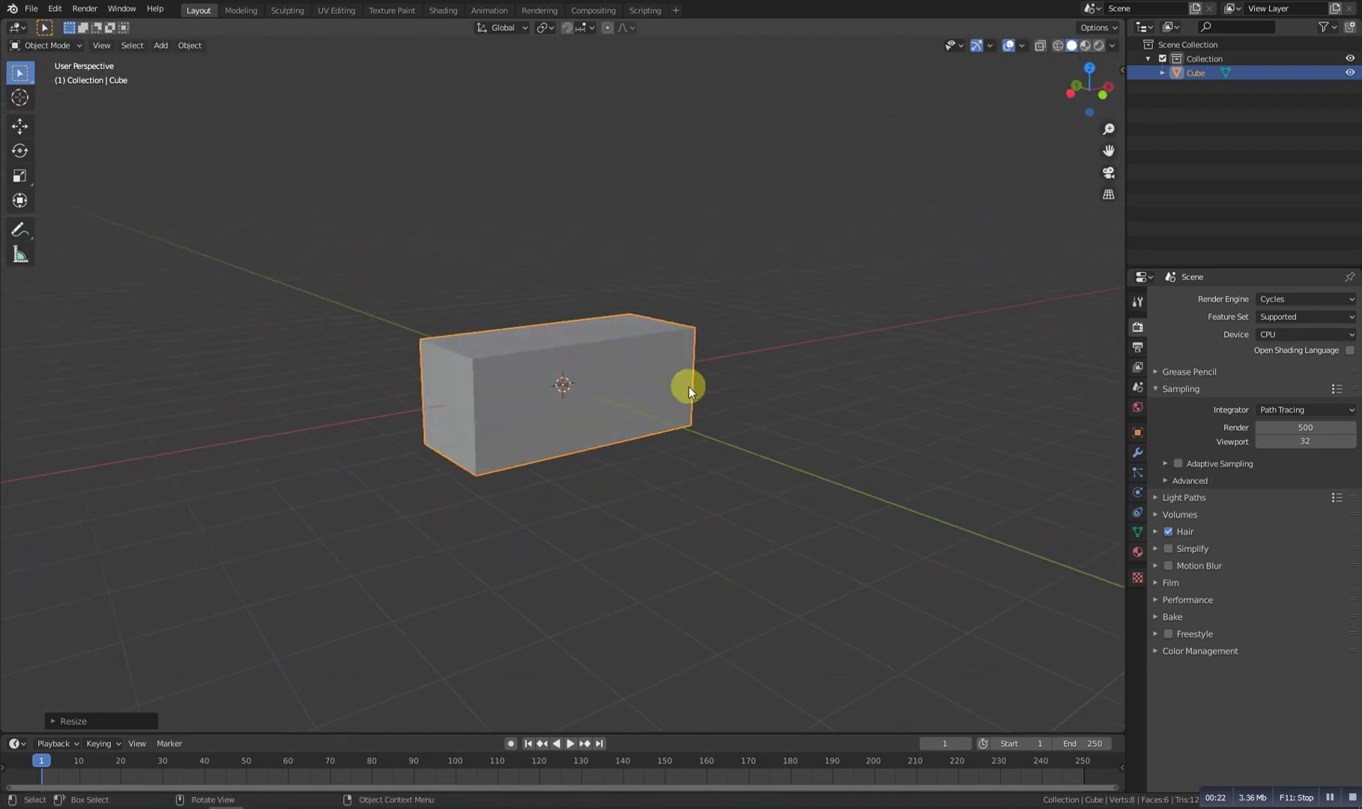
- In Edit Mode, cut two horizontal edge loops around the box and shift them vertically
key("Tab")
key("ctrl+r")
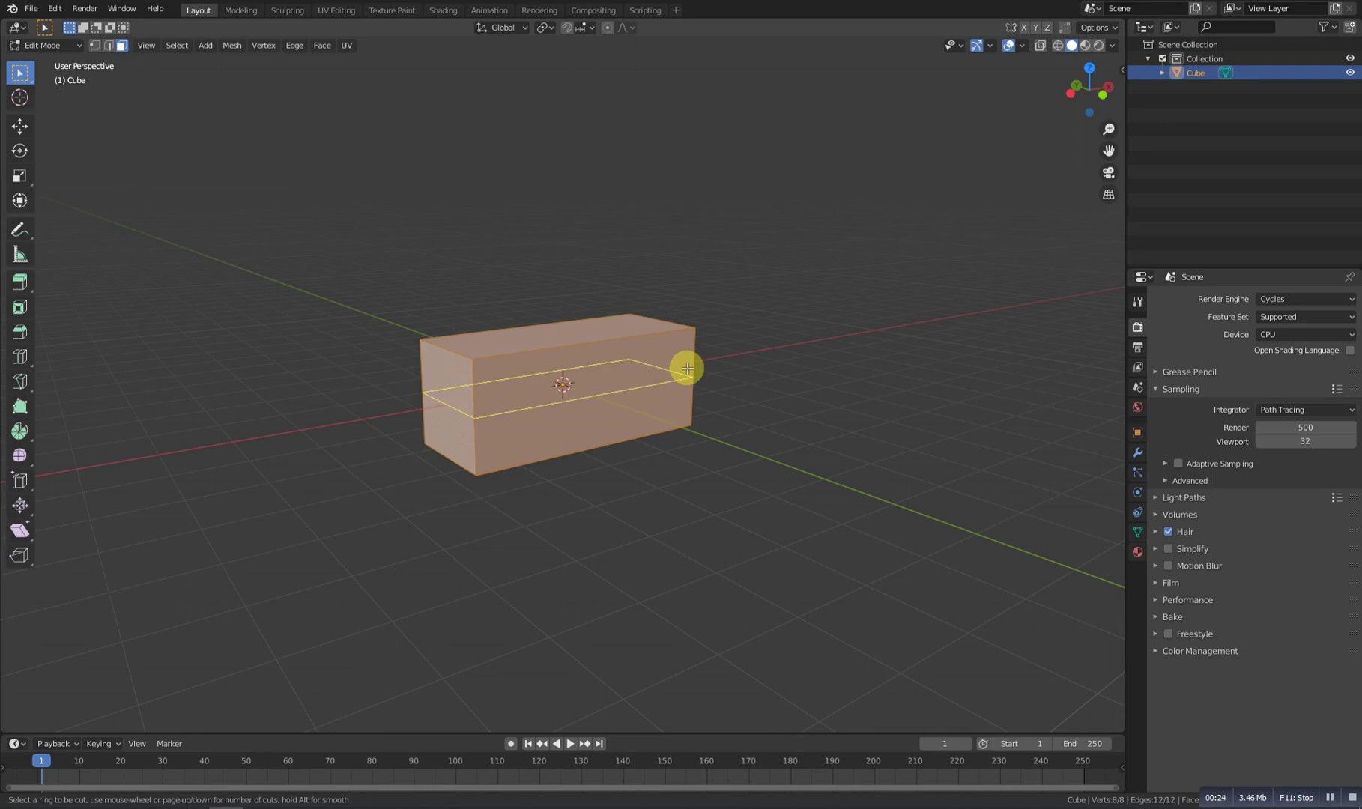
scroll(687, 368, "up", 1)
left_click(687, 368)
key("g")
key("z")
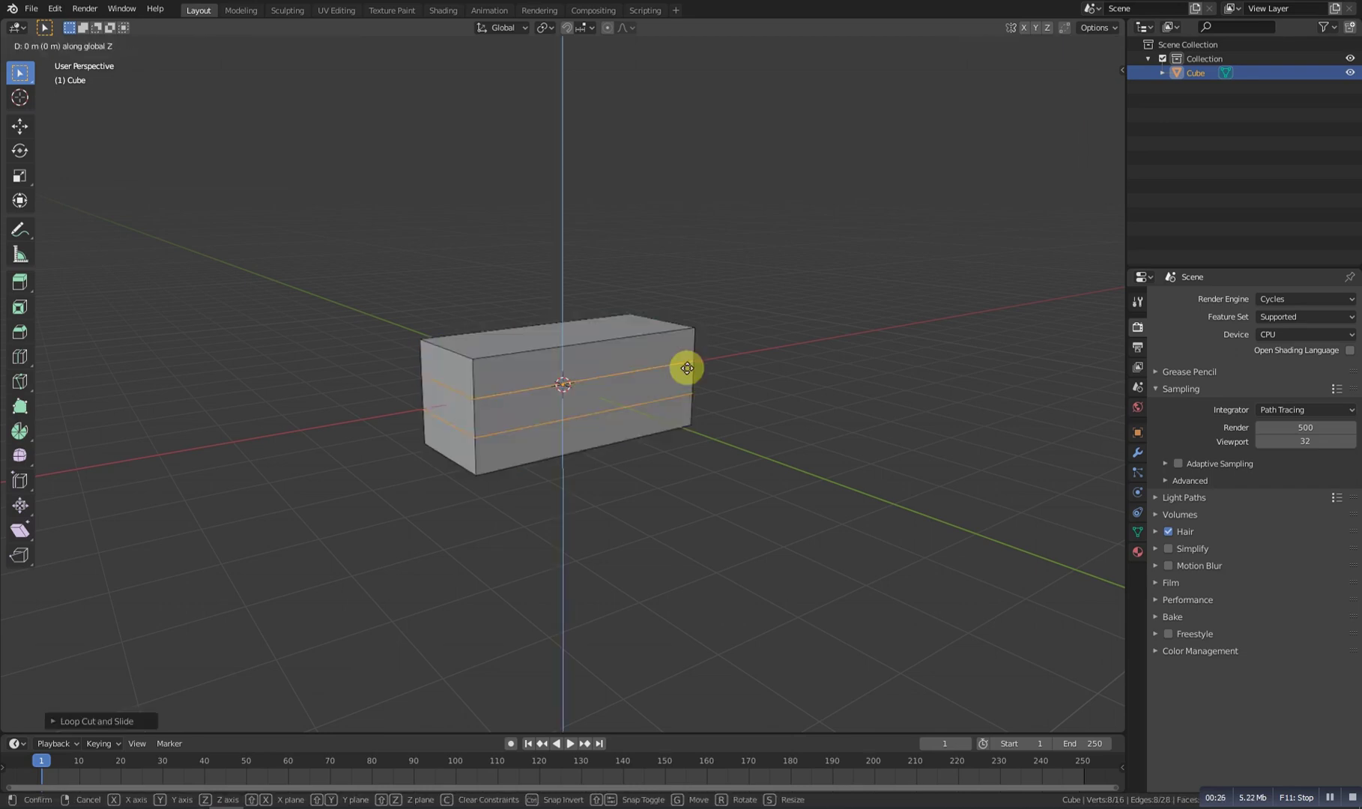
left_click(685, 368)
- Cut two vertical edge loops across the box and narrow the gap between them along X
key("ctrl+r")
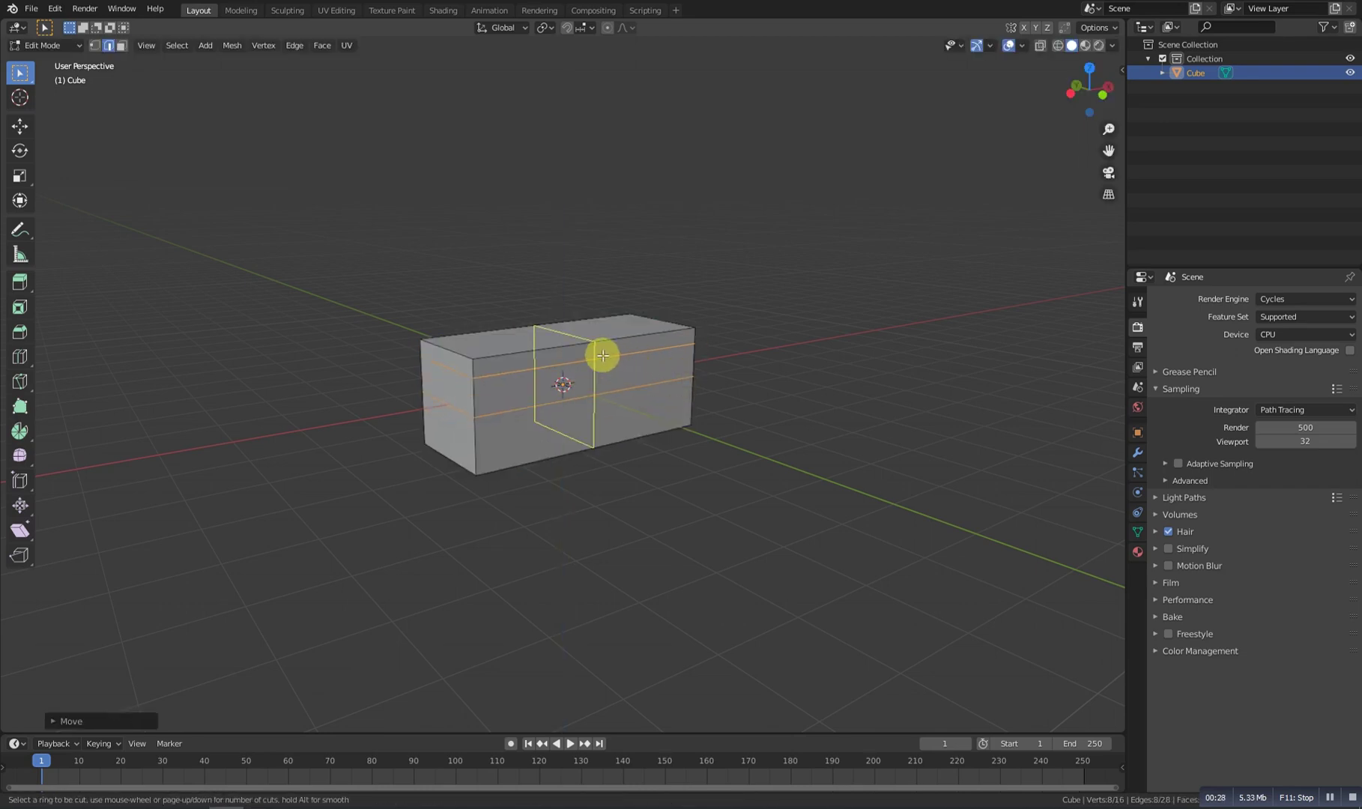
scroll(603, 356, "up", 1)
left_click(603, 356)
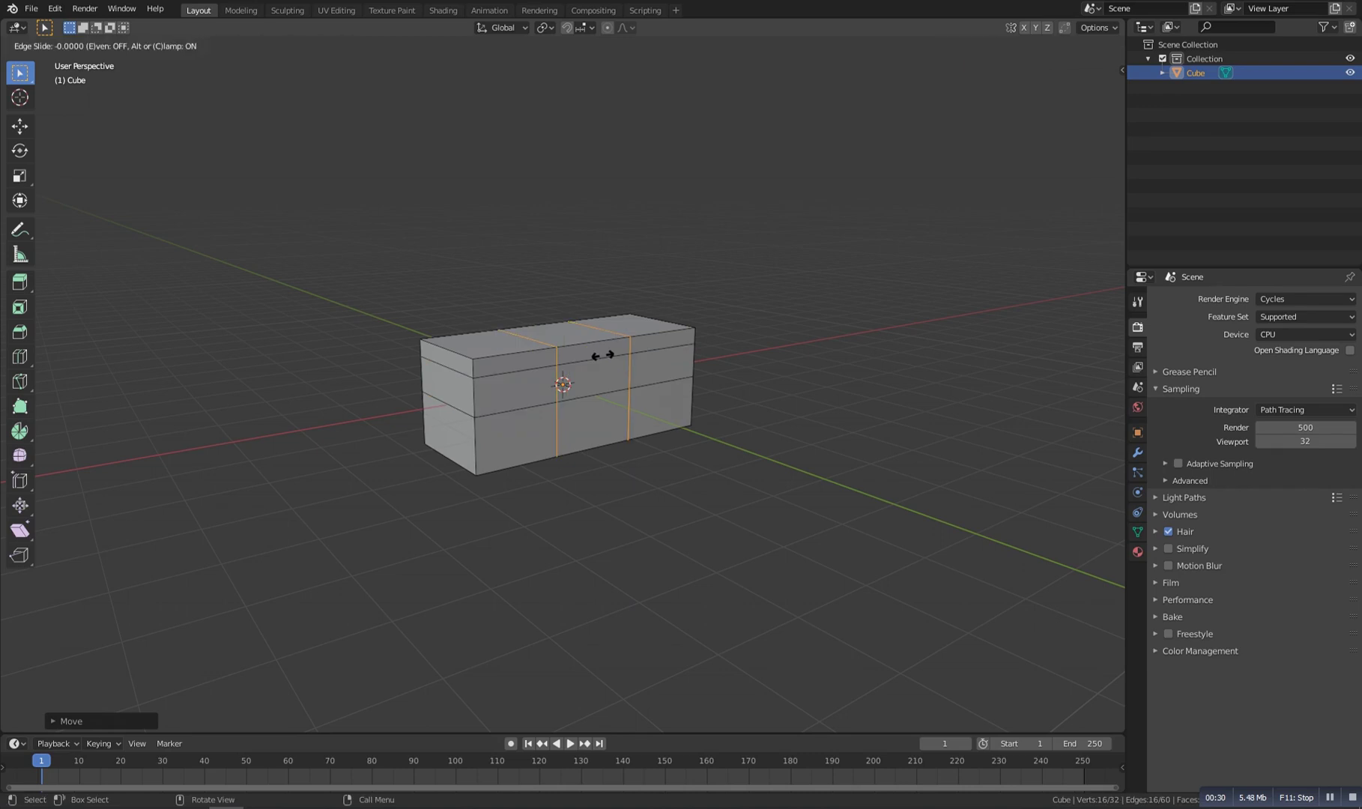
key("s")
key("x")
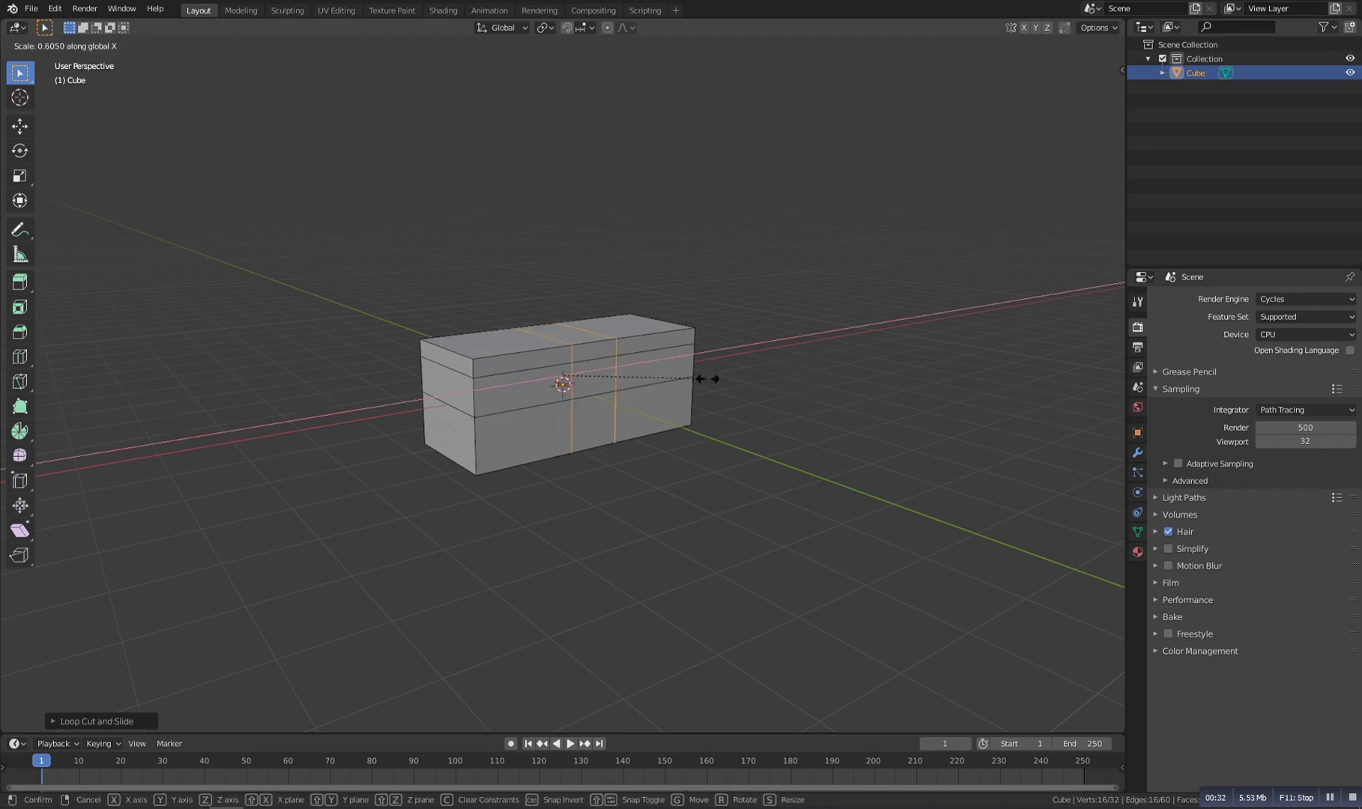
left_click(655, 390)
- Slide the vertical loops toward the box end and delete the window face between the loops
key("g")
key("x")
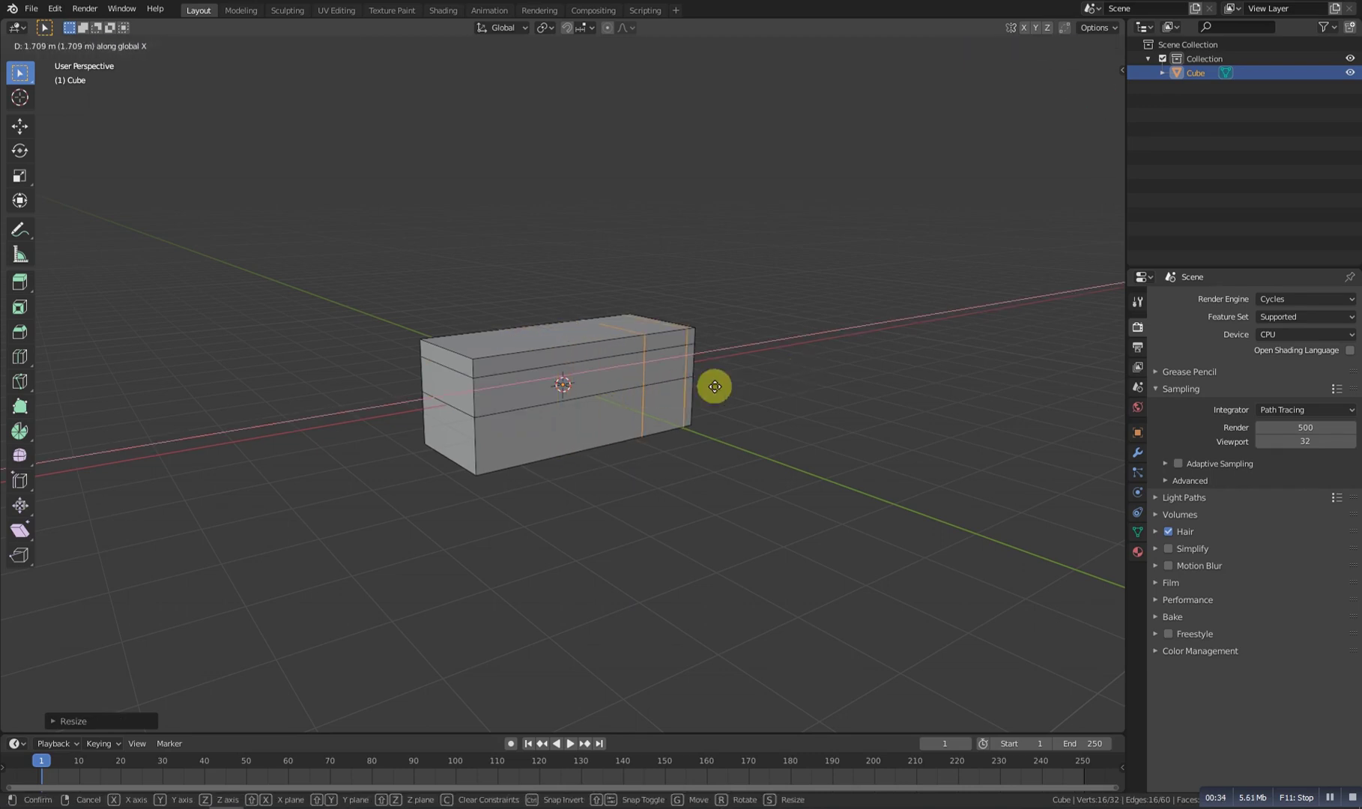
left_click(712, 386)
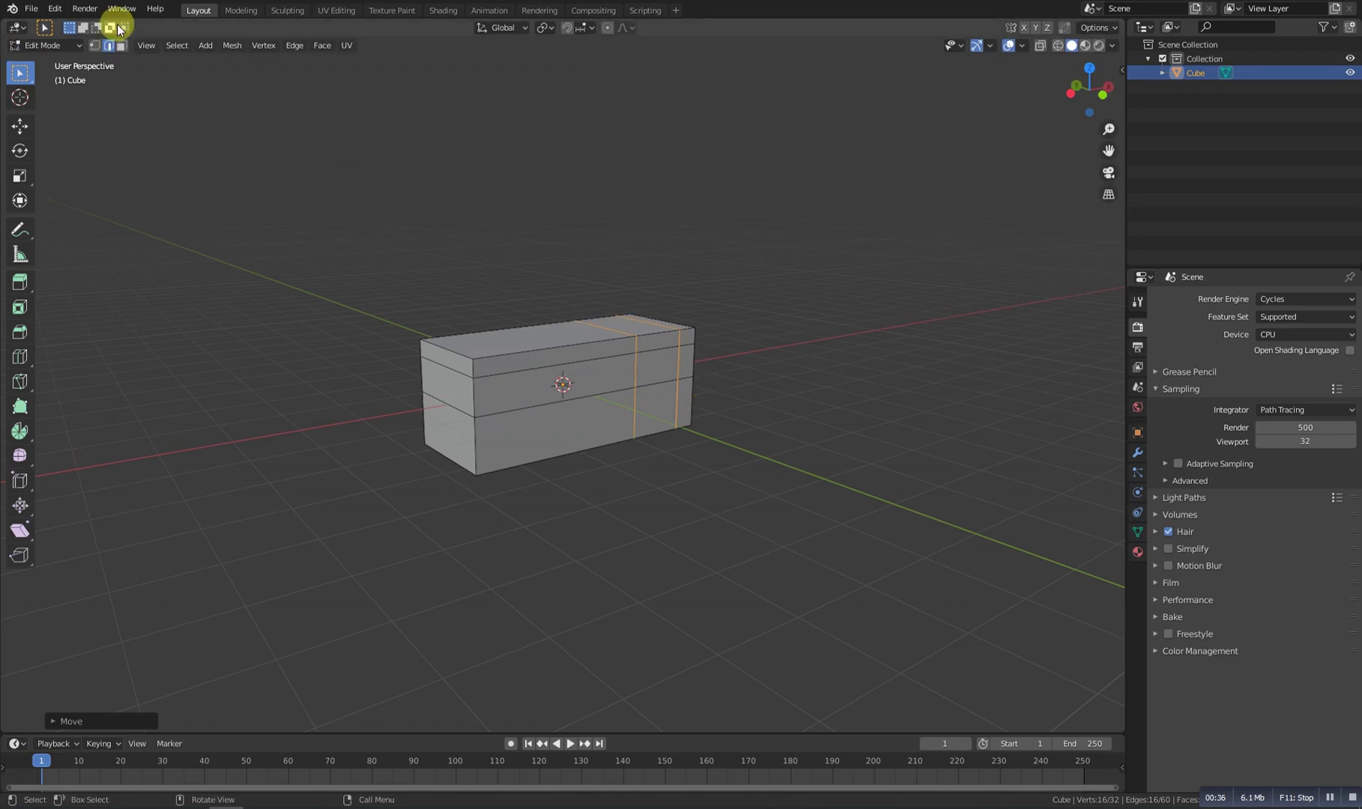
left_click(122, 48)
left_click(663, 367)
right_click(663, 365)
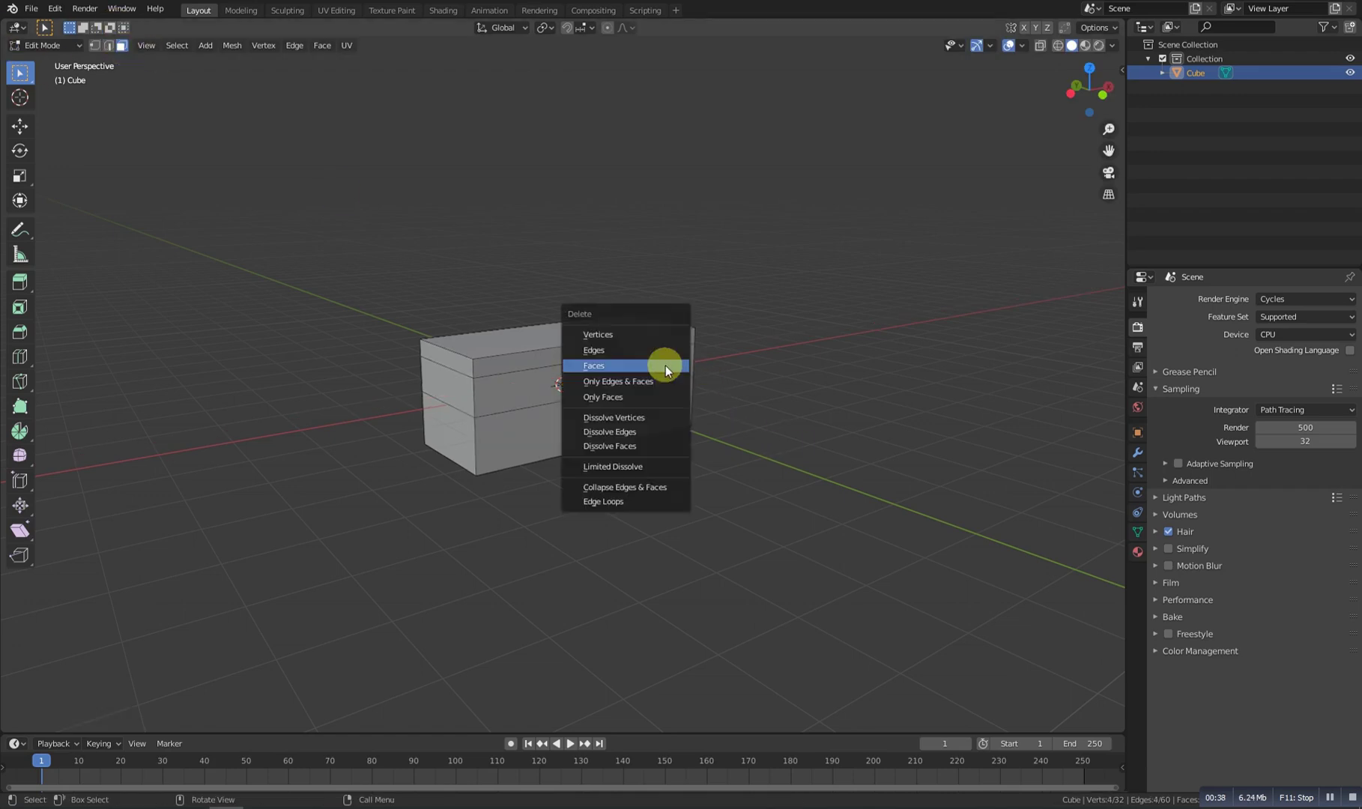
key("Tab")
- Add a Solidify modifier to the box with 0.07 m thickness
mouse_move(568, 444)
middle_mouse_down()
mouse_move(697, 422)
mouse_move(638, 420)
middle_mouse_up()
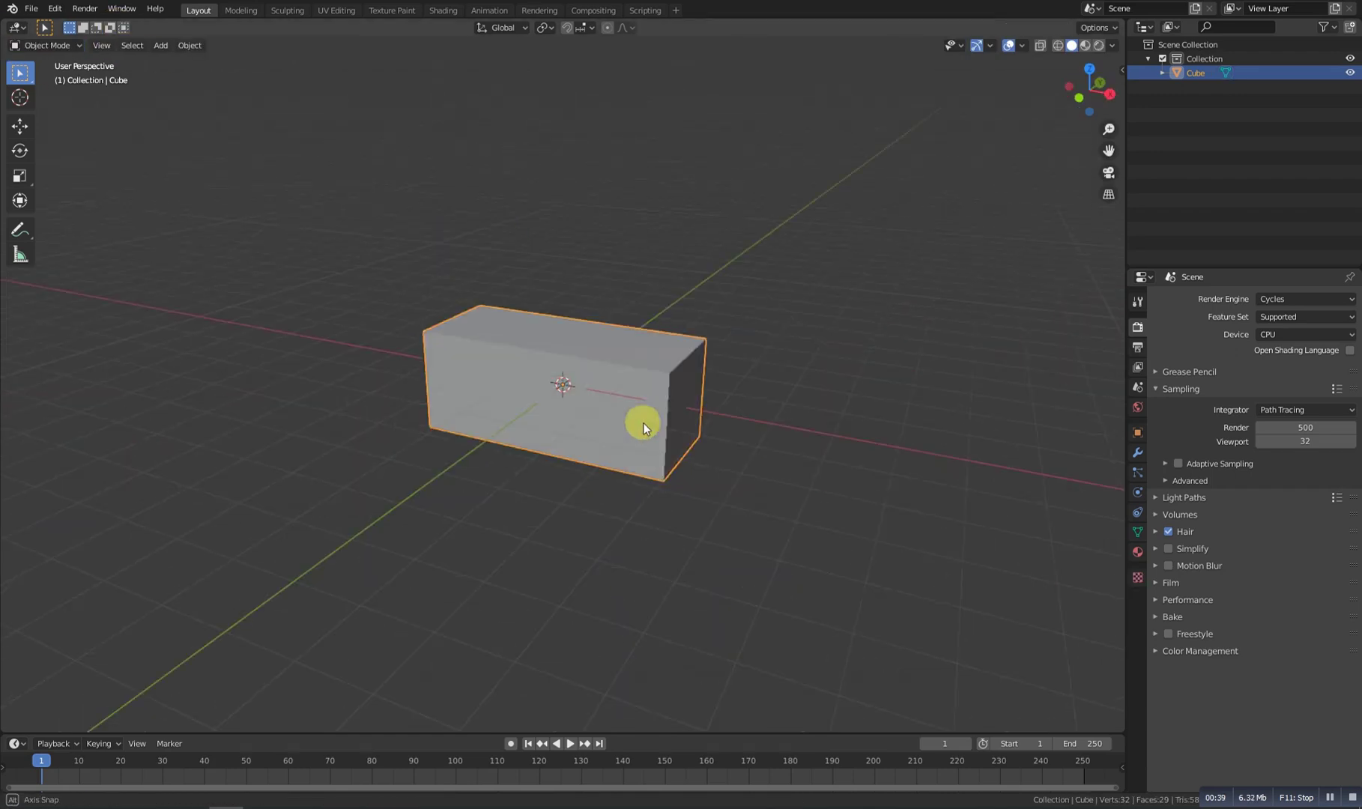
left_click(1130, 453)
left_click(1223, 304)
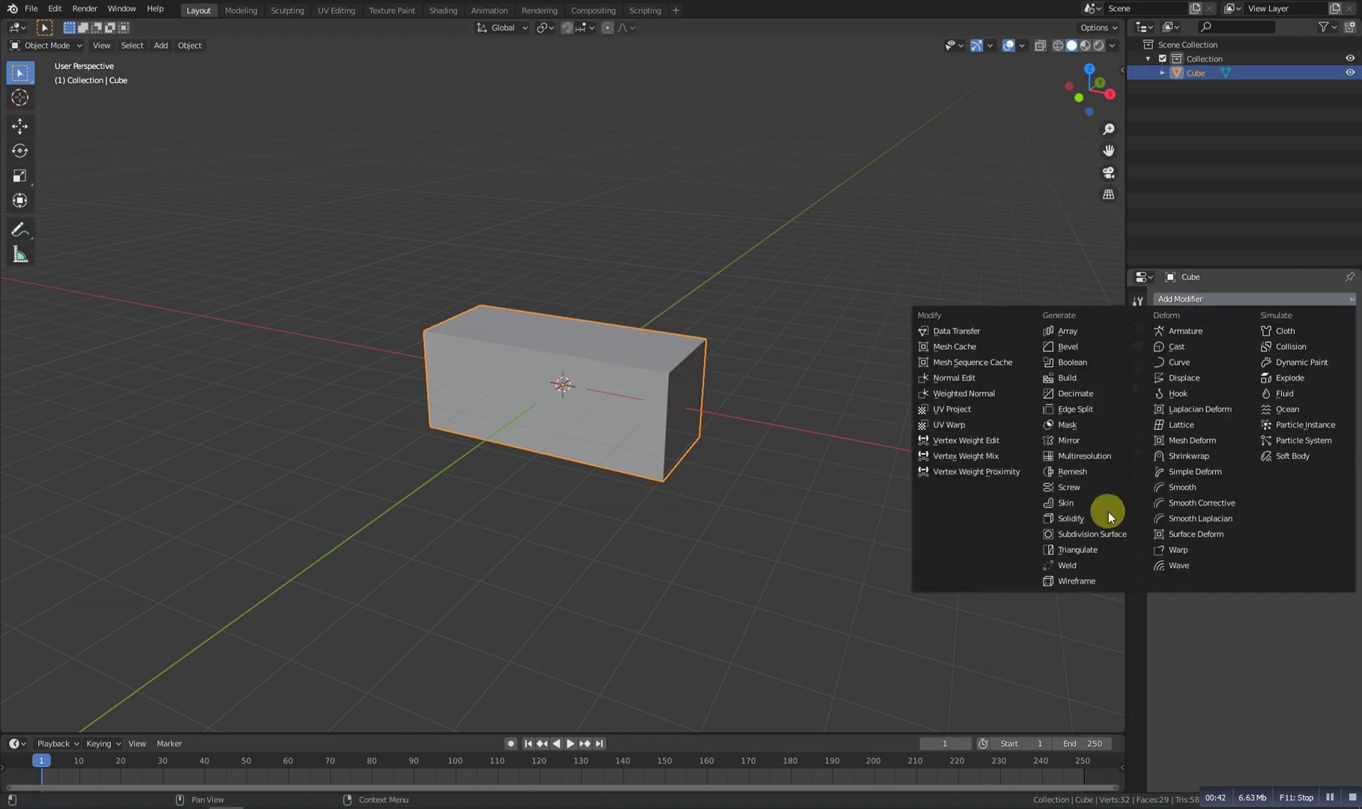
left_click(1095, 517)
scroll(689, 456, "up", 5)
scroll(664, 457, "up", 3)
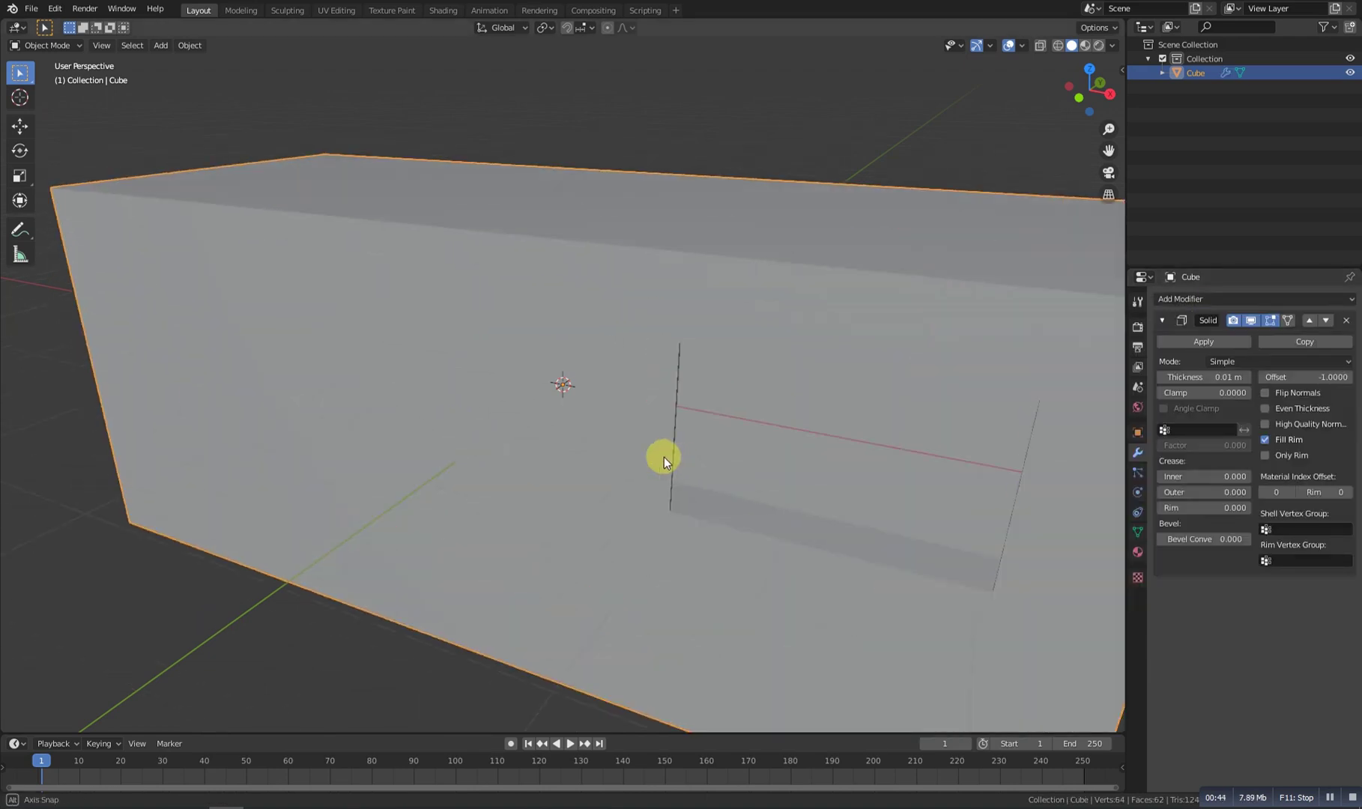
left_click_drag(1228, 377, 1247, 379)
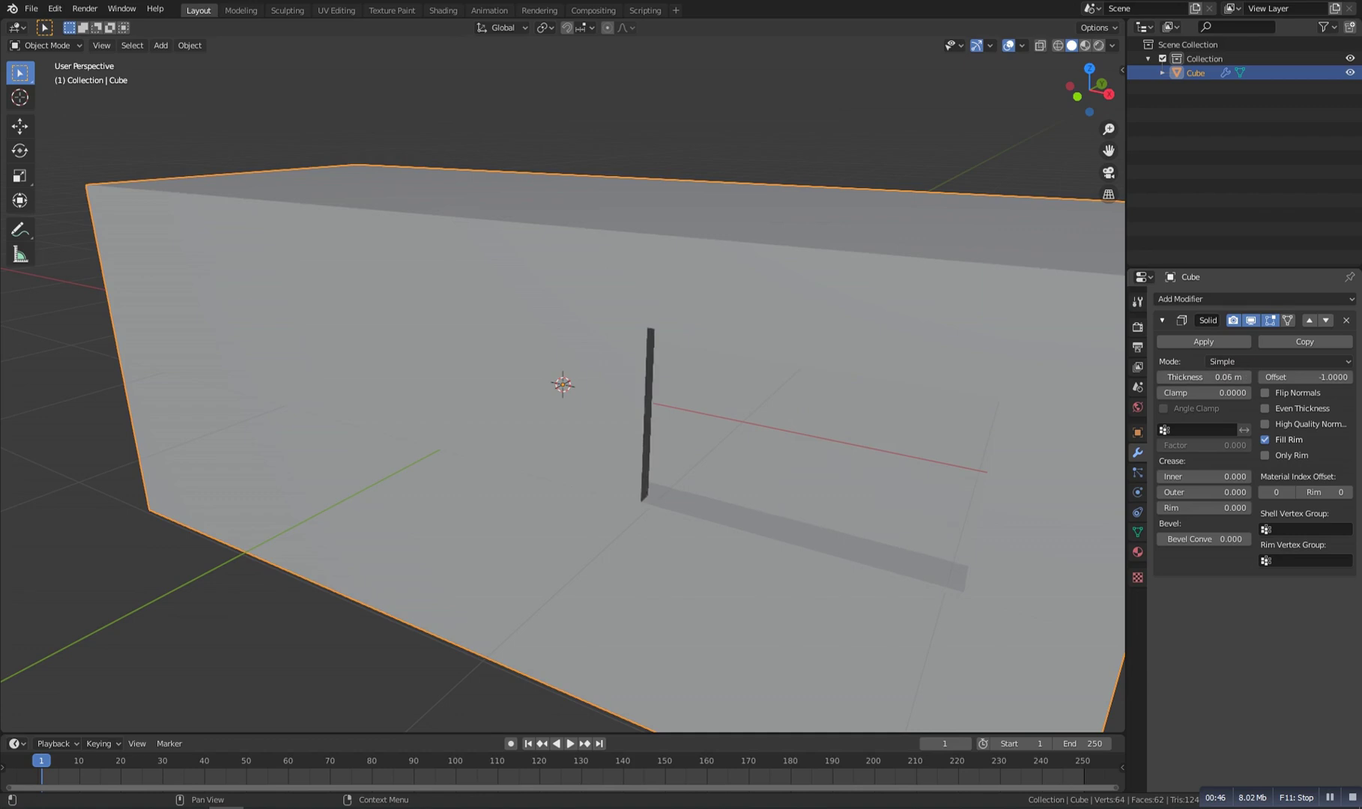
mouse_move(824, 487)
middle_mouse_down()
mouse_move(879, 527)
mouse_move(574, 506)
mouse_move(748, 394)
middle_mouse_up()
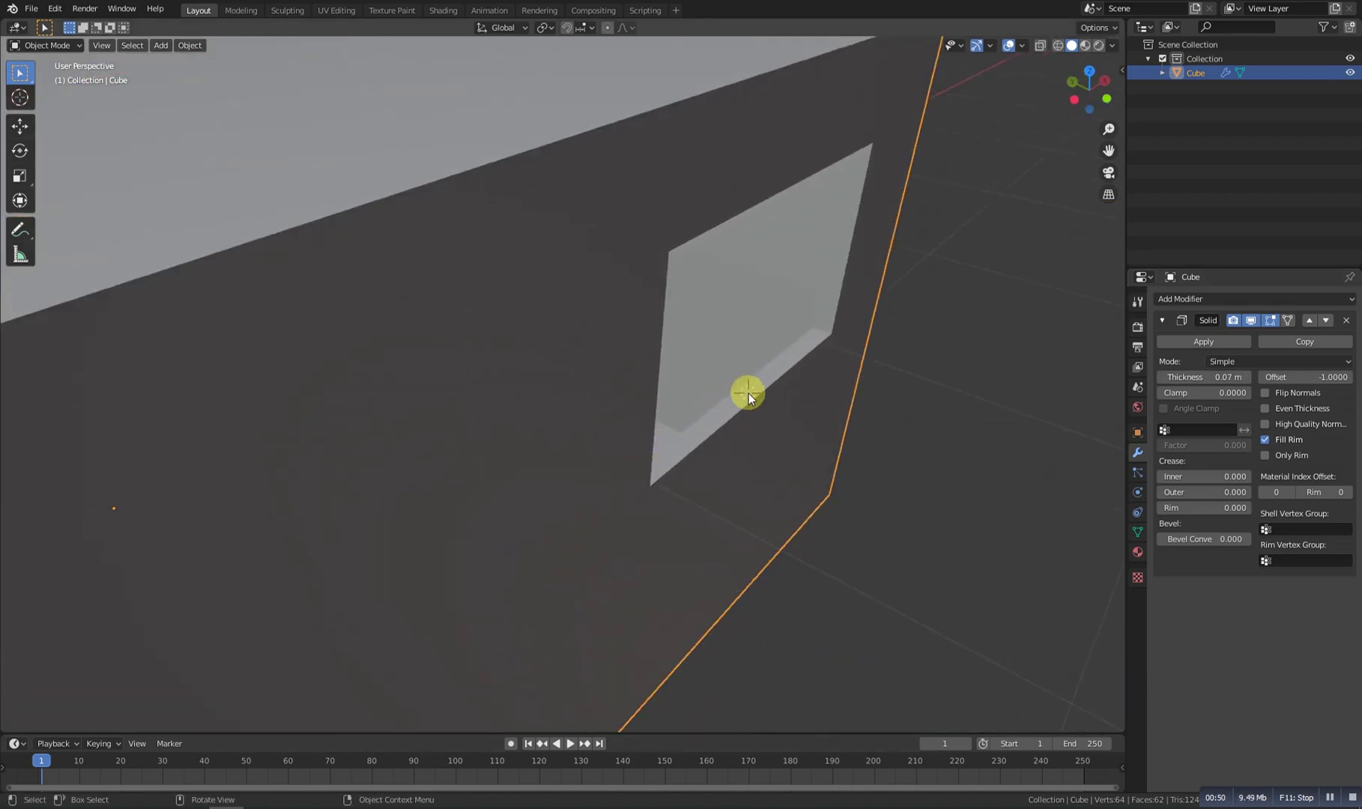
- Add a plane, rotate it upright around X and flatten it vertically into a strip
key("shift+a")
left_click(794, 398)
scroll(889, 550, "down", 5)
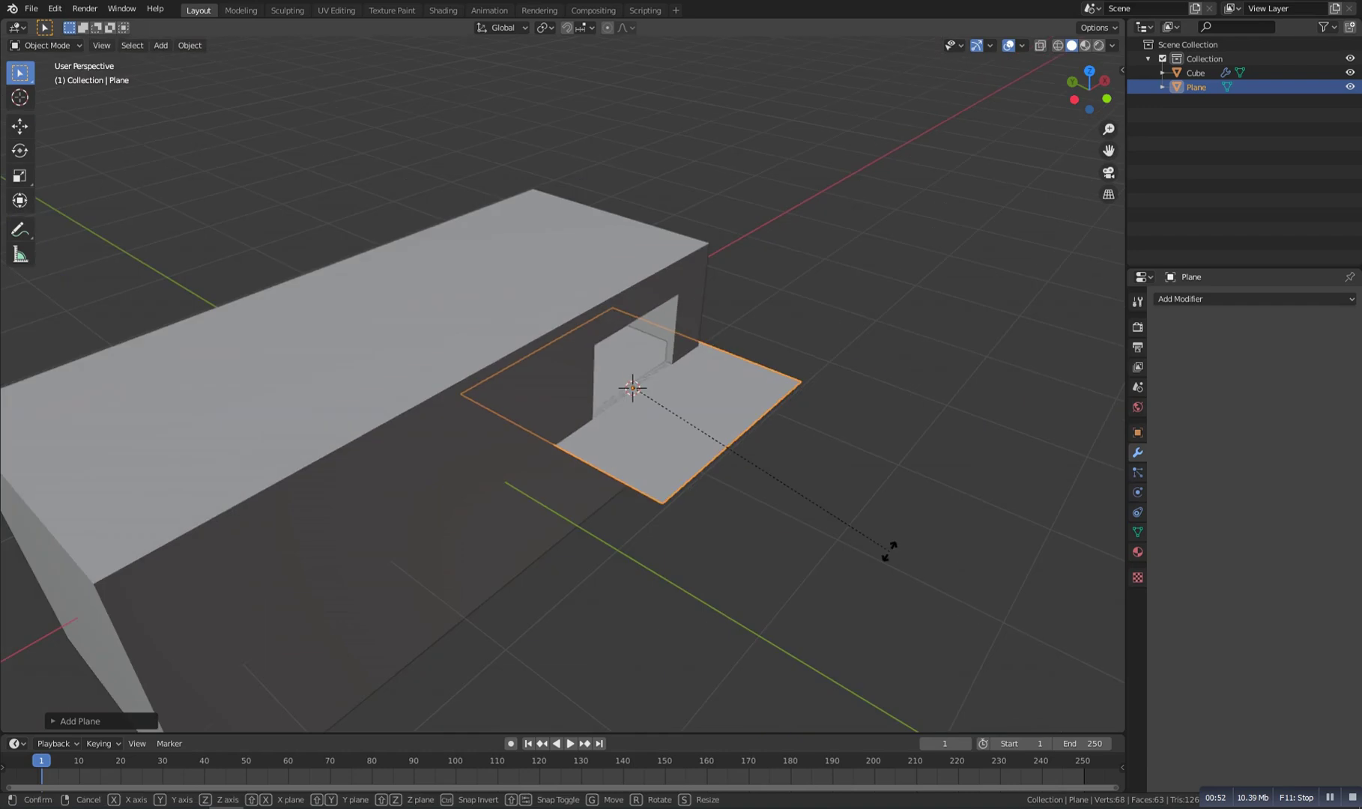
key("r")
key("x")
left_click(848, 404)
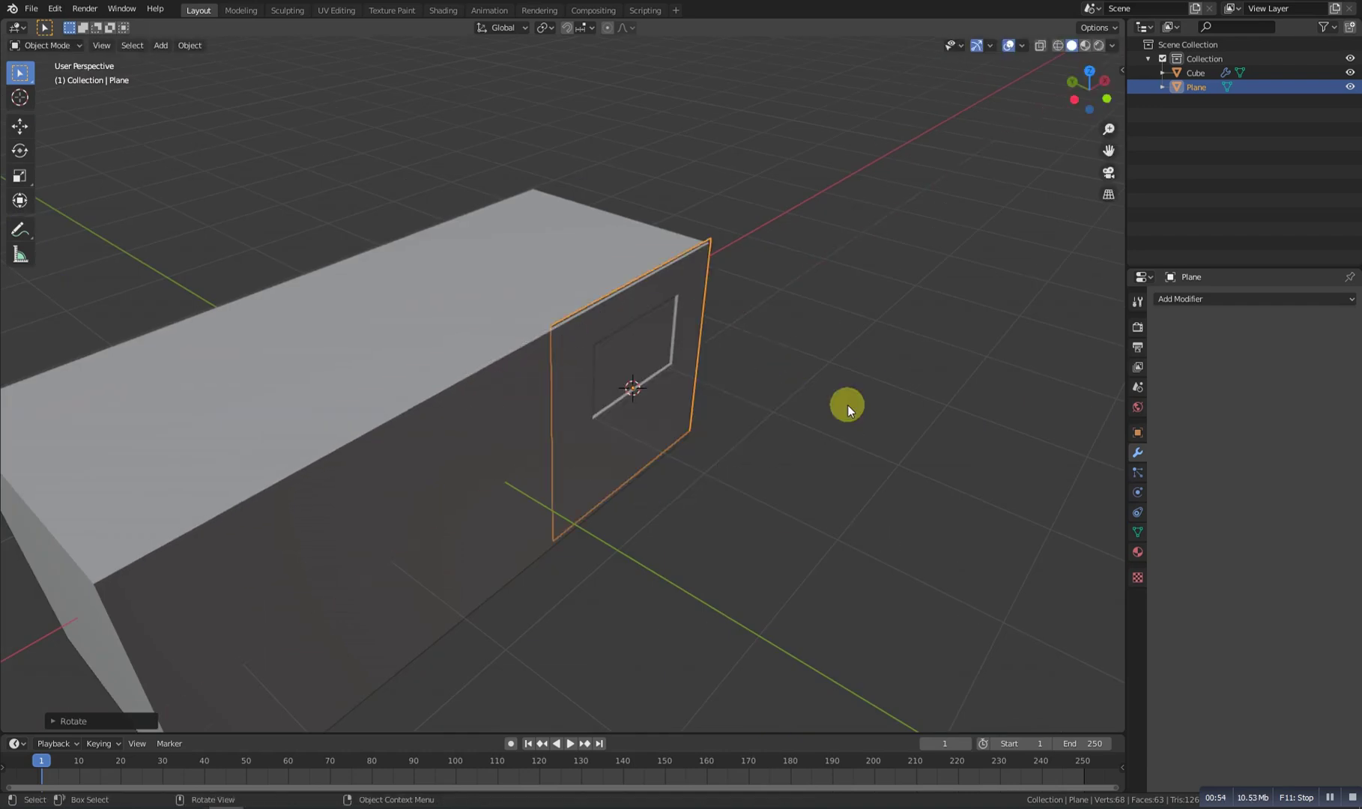
key("s")
key("z")
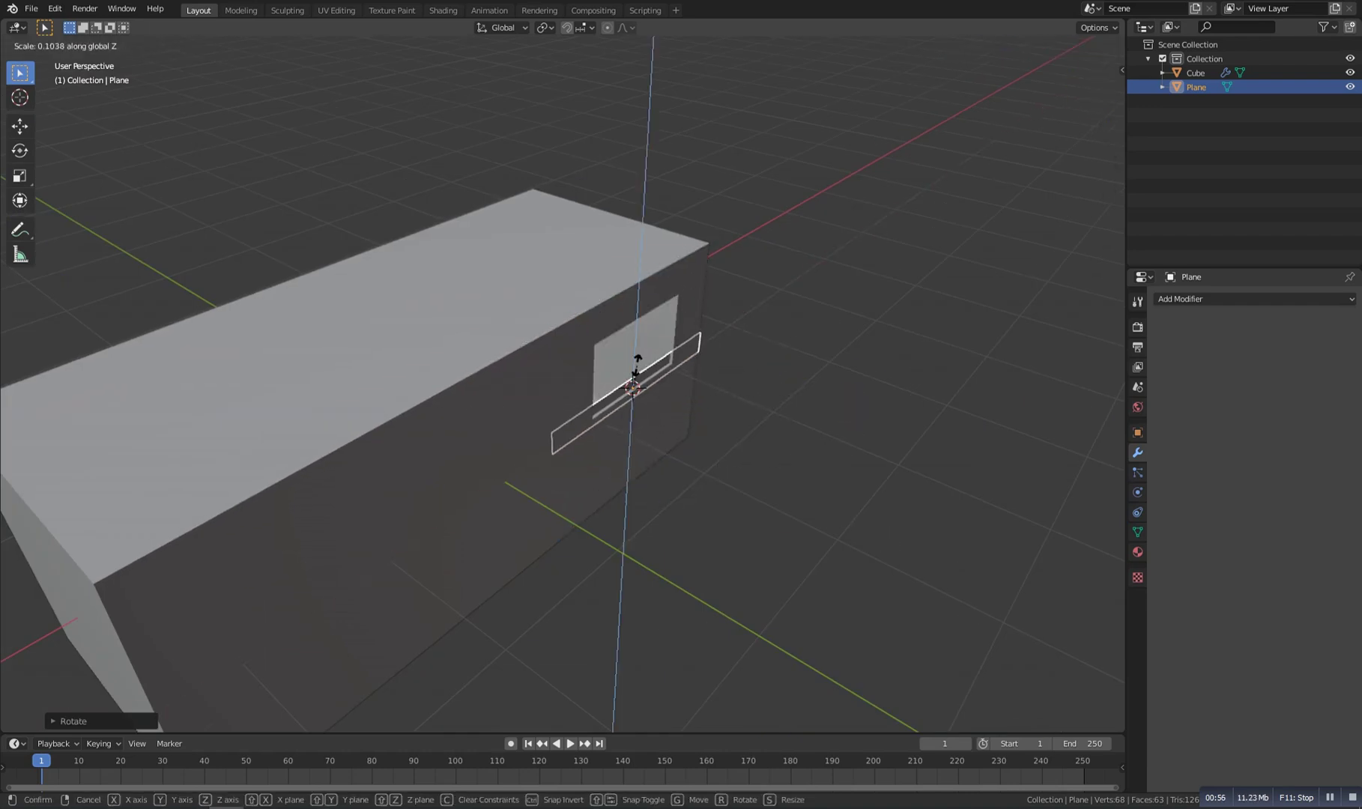
left_click(860, 349)
- Narrow the strip along X and thin it further into a slat at the window
key("s")
key("x")
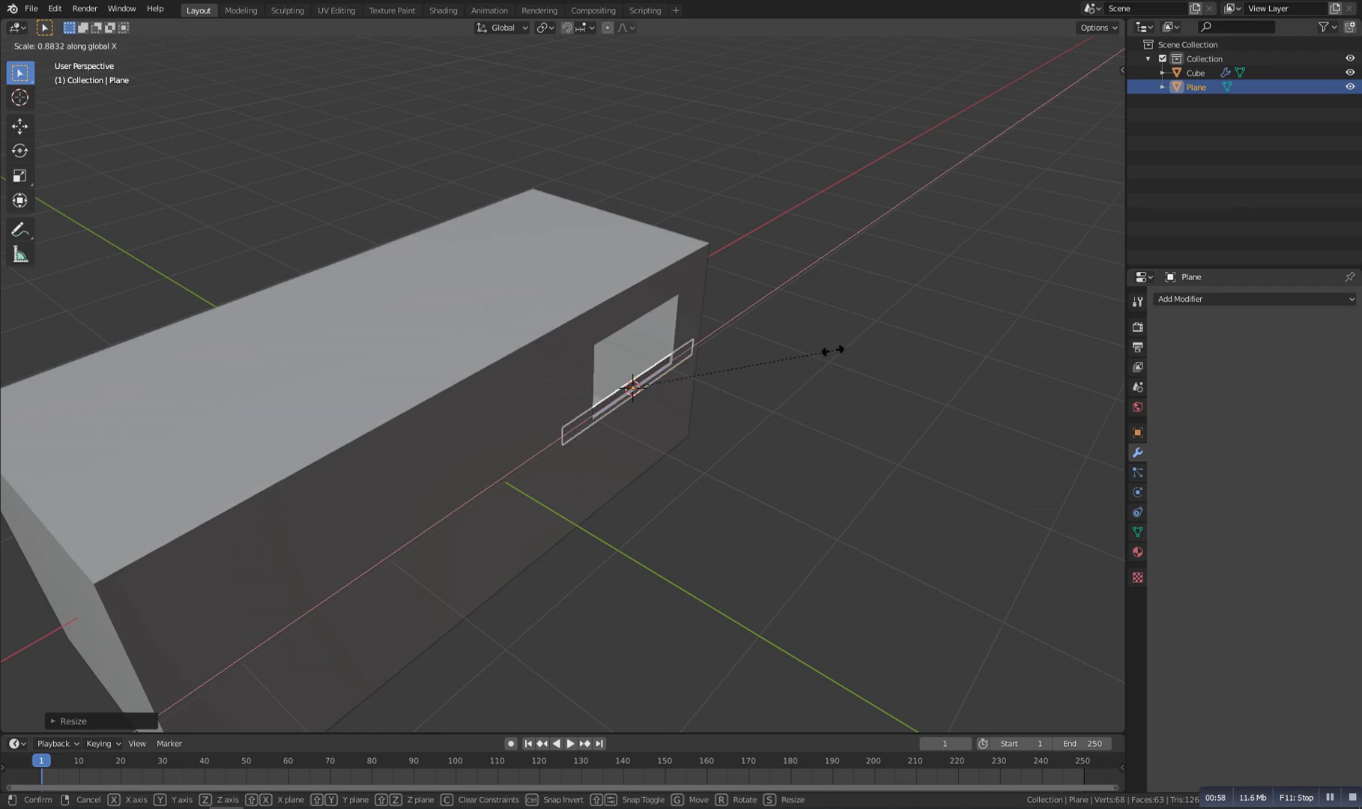
left_click(706, 408)
mouse_move(706, 408)
middle_mouse_down()
mouse_move(686, 380)
mouse_move(749, 435)
middle_mouse_up()
key("s")
key("z")
left_click(800, 469)
- Duplicate the slat face upward along Z to stack slats across the window opening
key("Tab")
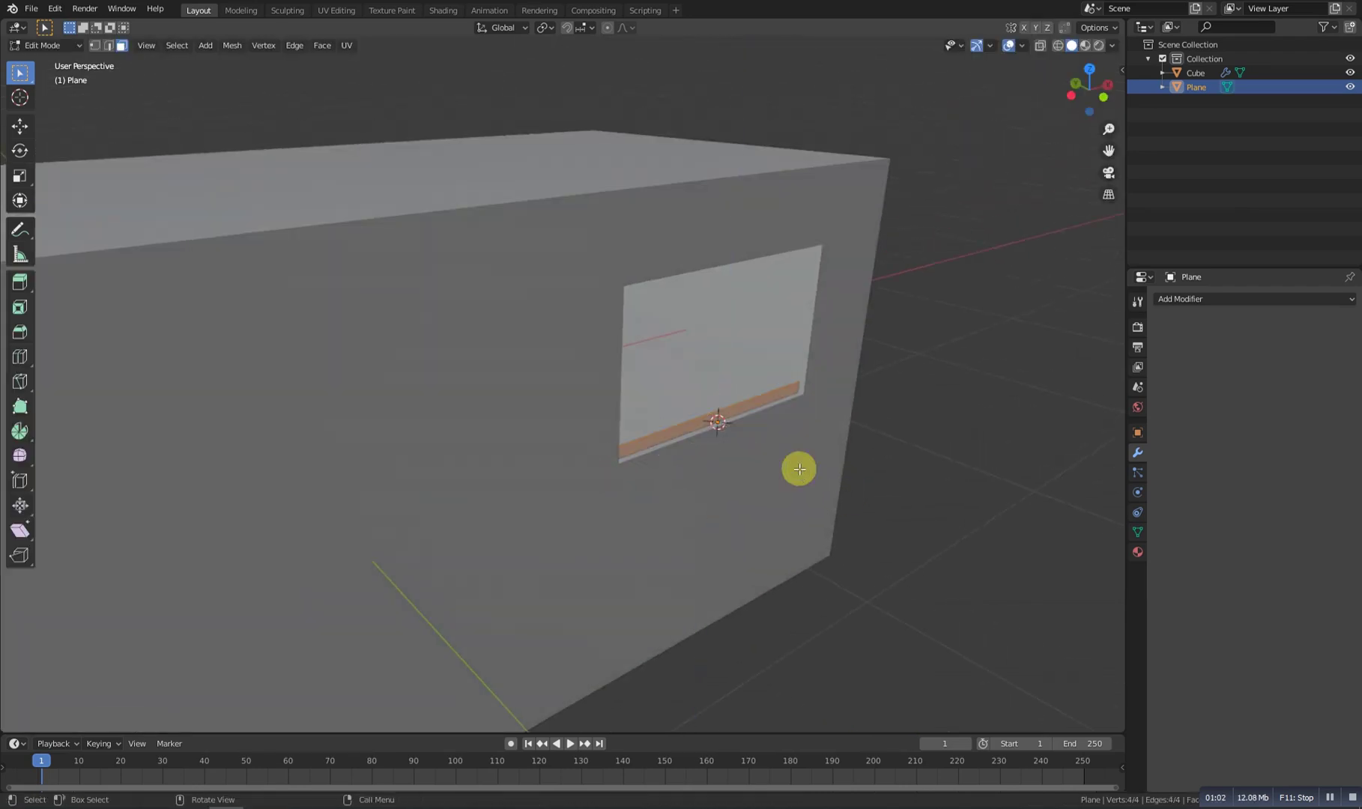
key("shift")
key("shift+d")
key("z")
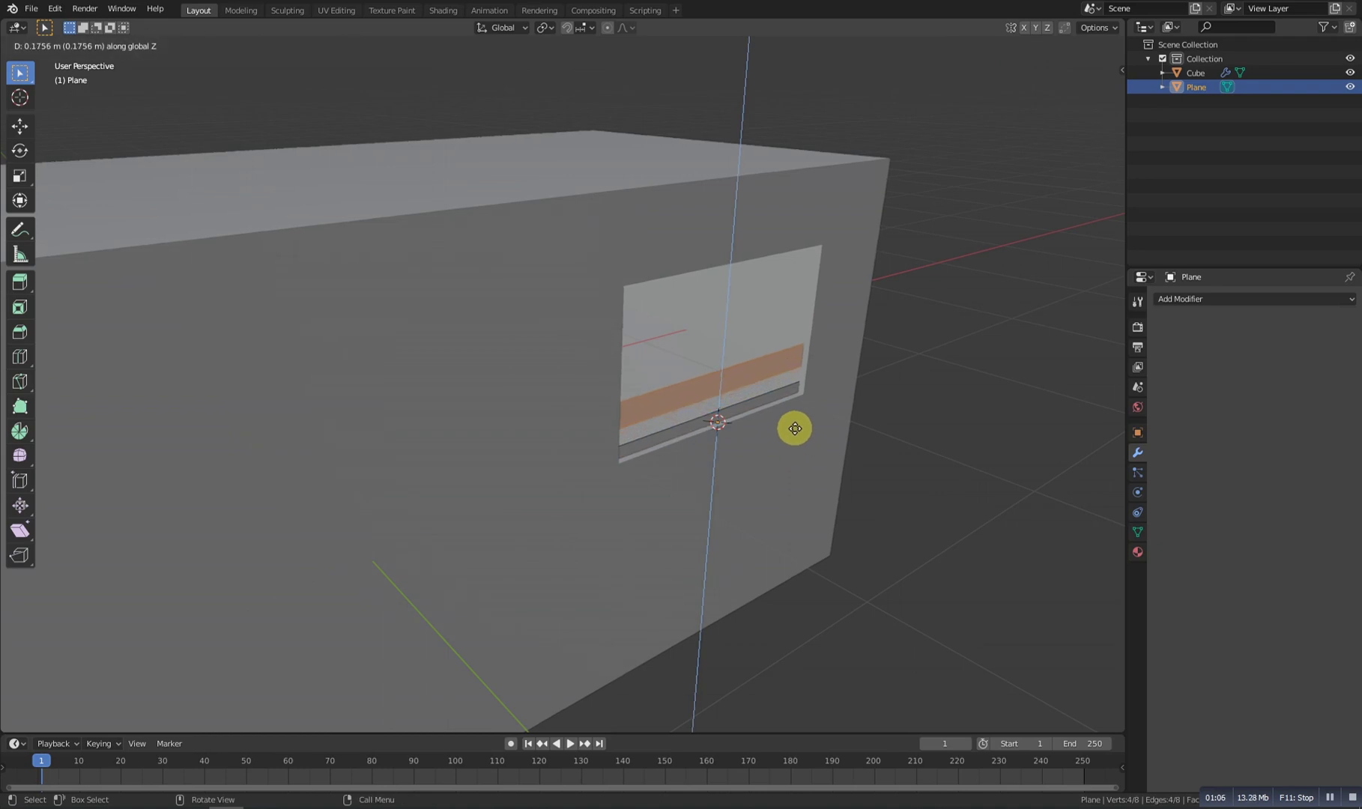
left_click(795, 429)
key("alt+a")
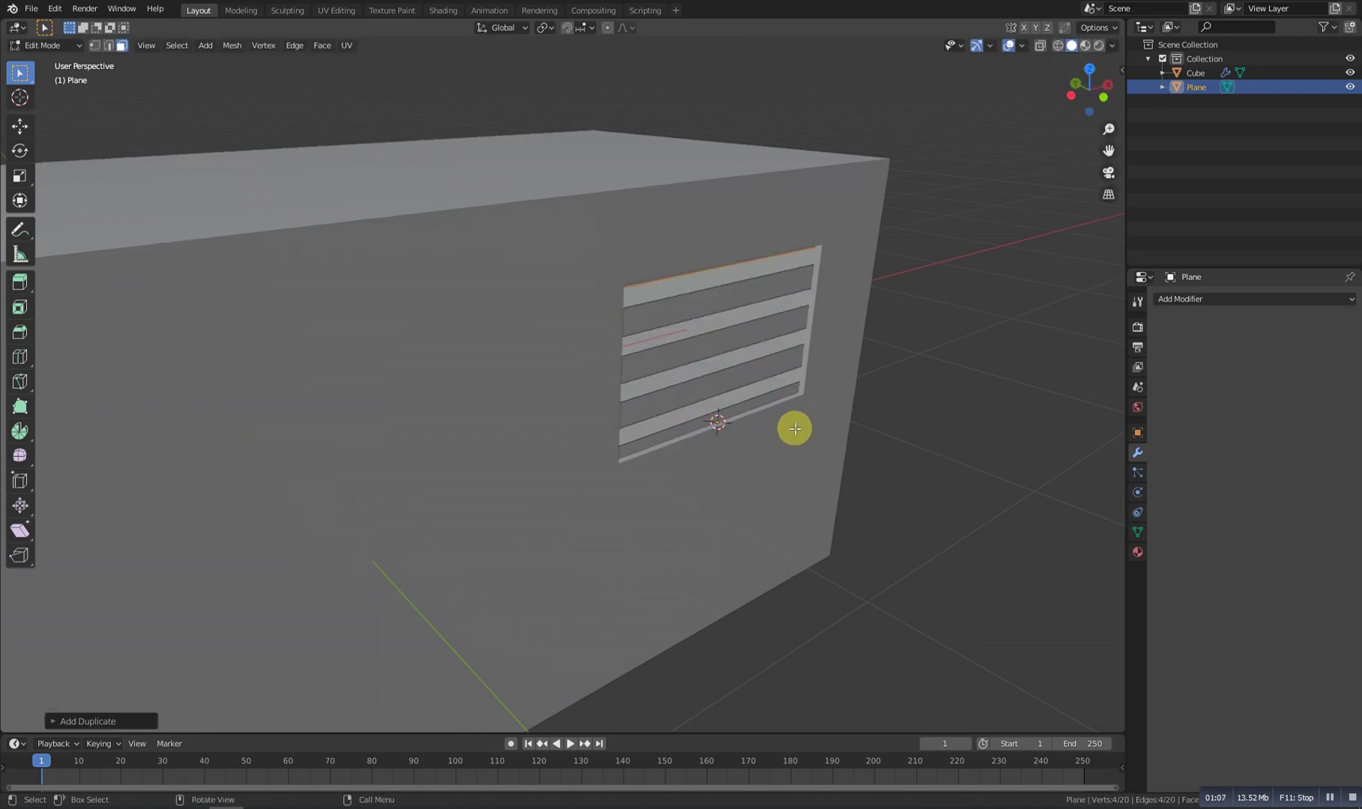
mouse_move(795, 428)
middle_mouse_down()
mouse_move(673, 417)
mouse_move(782, 443)
middle_mouse_up()
key("Tab")
key("alt+a")
- Add a camera and align it to the current view looking down the room
scroll(572, 487, "down", 5)
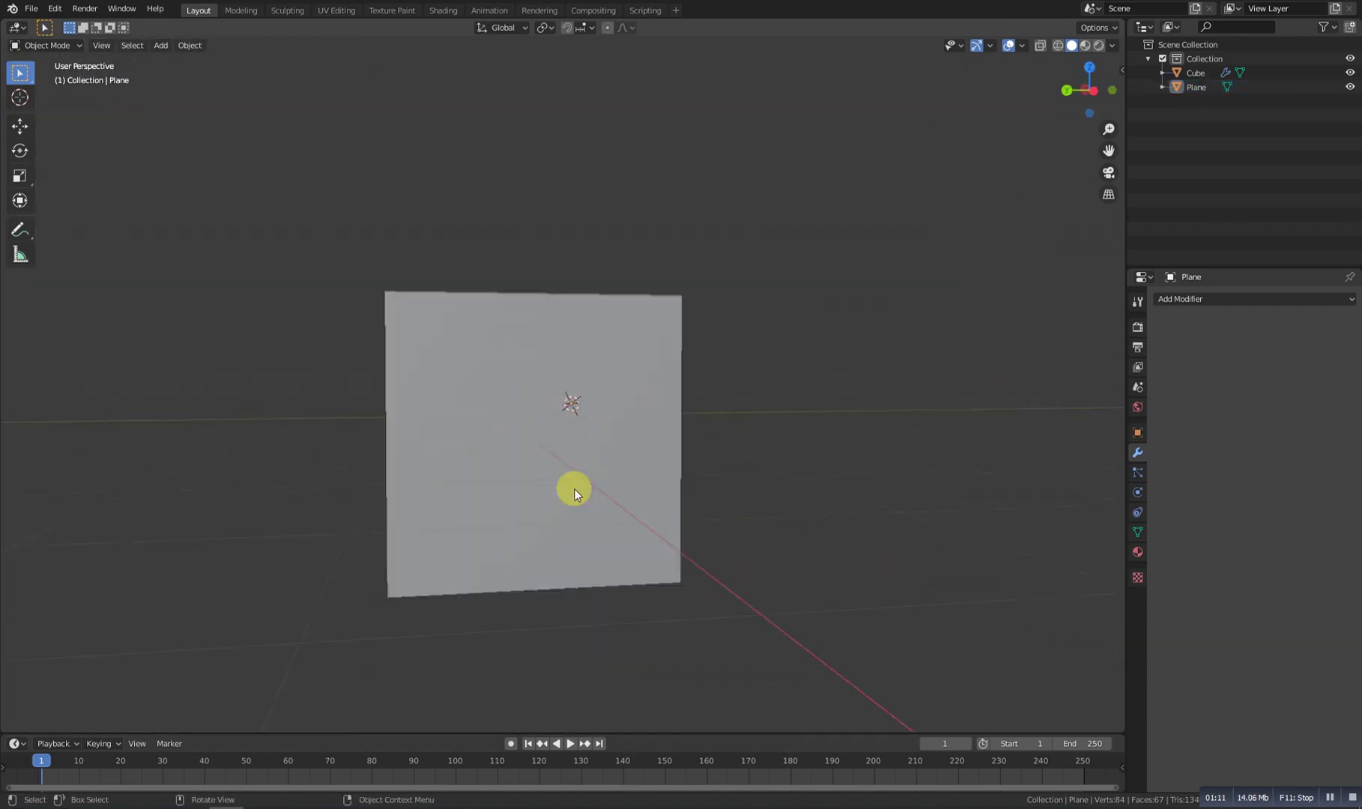
scroll(572, 490, "up", 5)
scroll(573, 493, "up", 3)
mouse_move(571, 489)
middle_mouse_down()
mouse_move(566, 447)
mouse_move(736, 340)
middle_mouse_up()
key("shift+a")
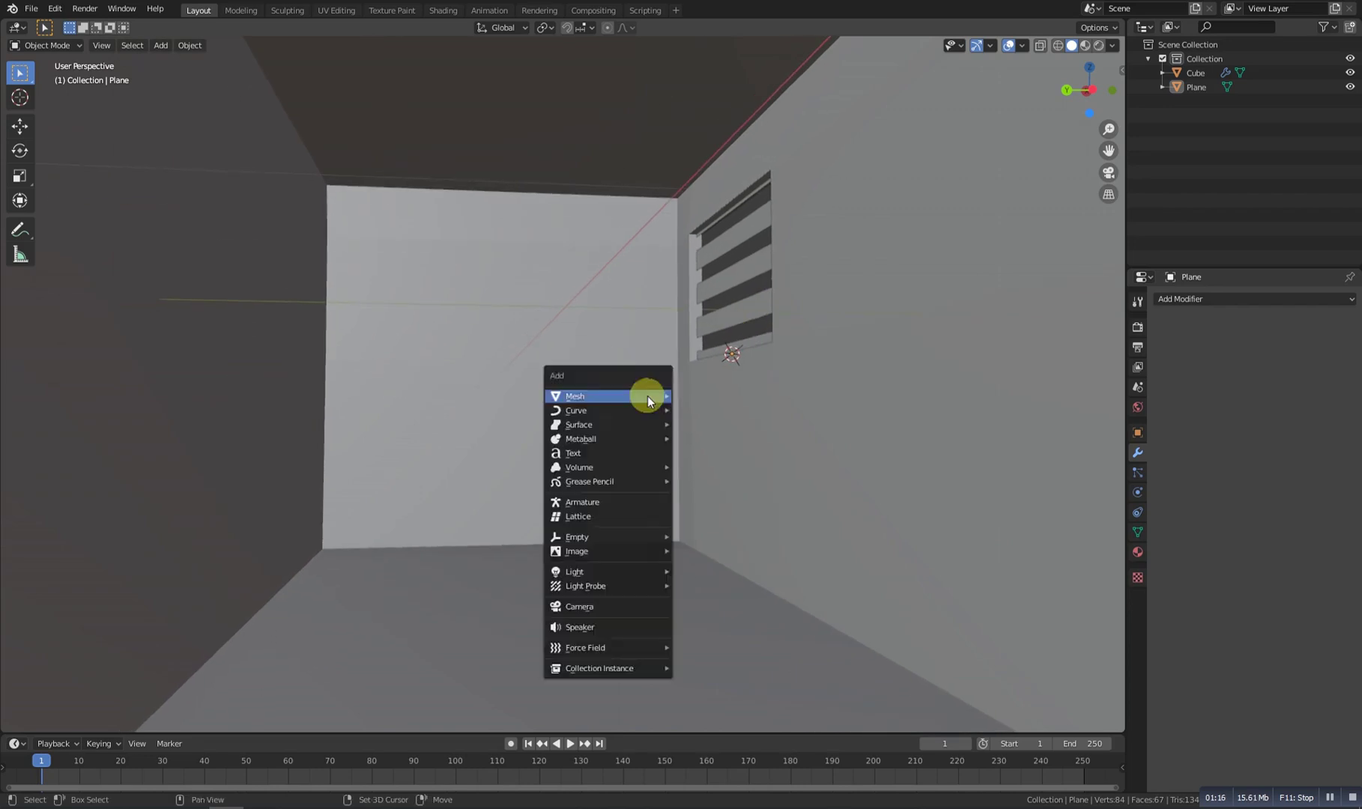
left_click(585, 601)
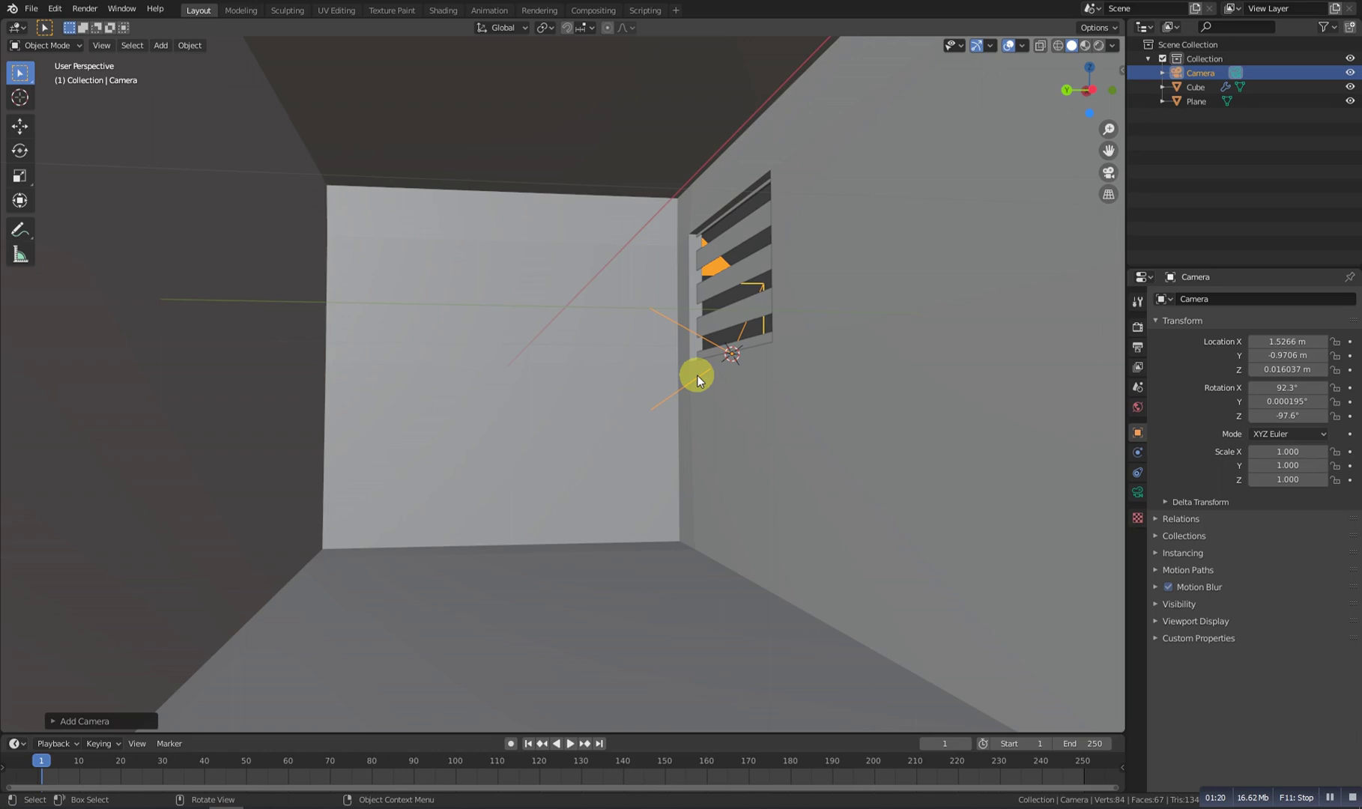
key("ctrl")
key("ctrl+alt+KP_0")
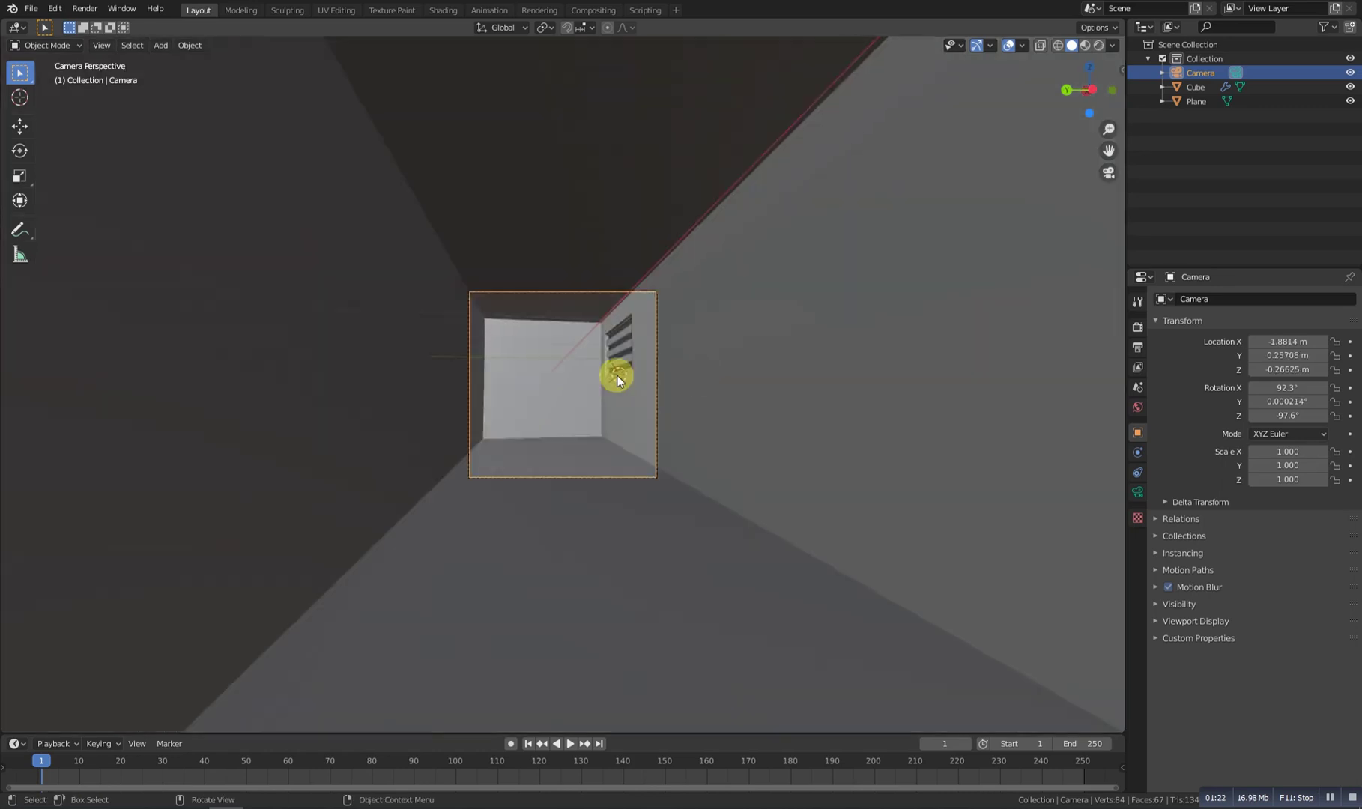
- Set the camera focal length to 23 mm
scroll(616, 374, "up", 4)
scroll(600, 447, "up", 3)
scroll(745, 448, "down", 1)
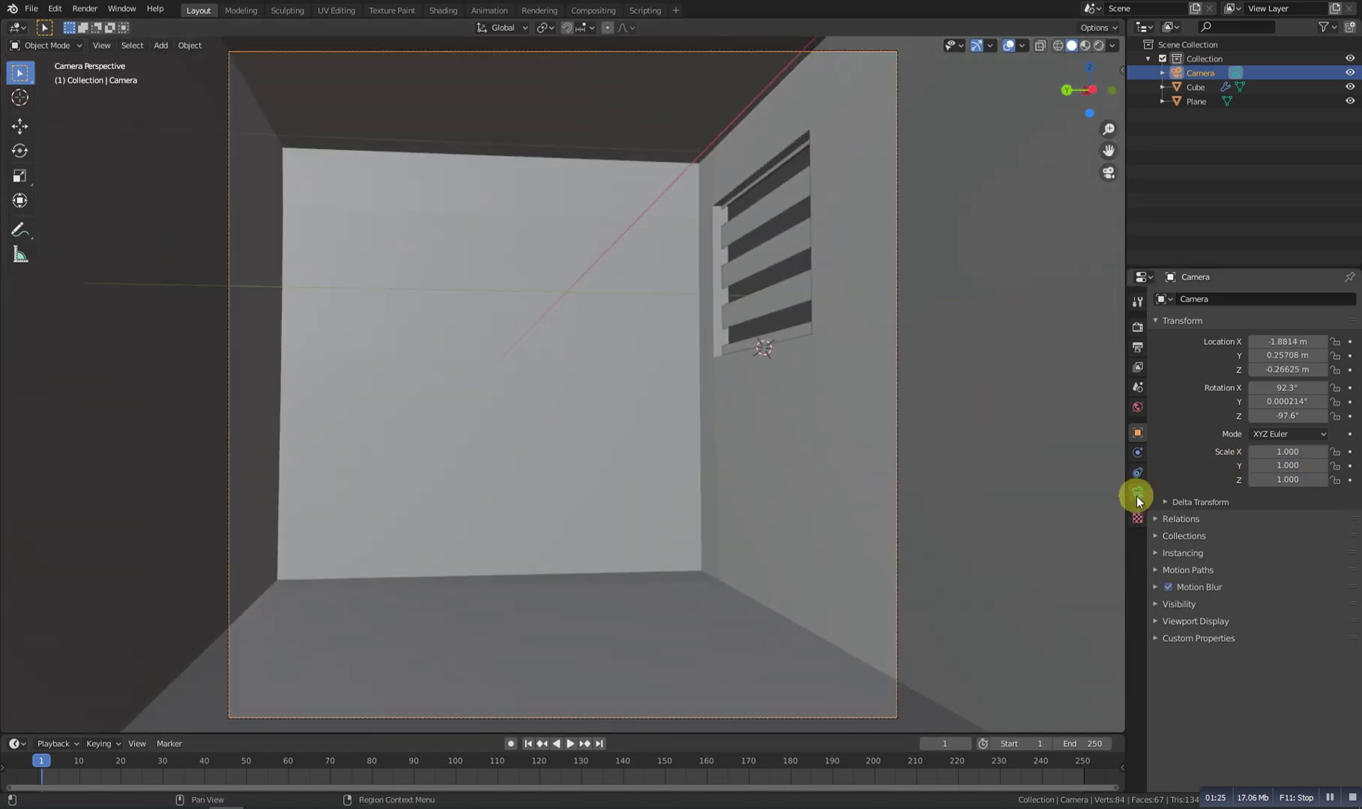
left_click(1138, 493)
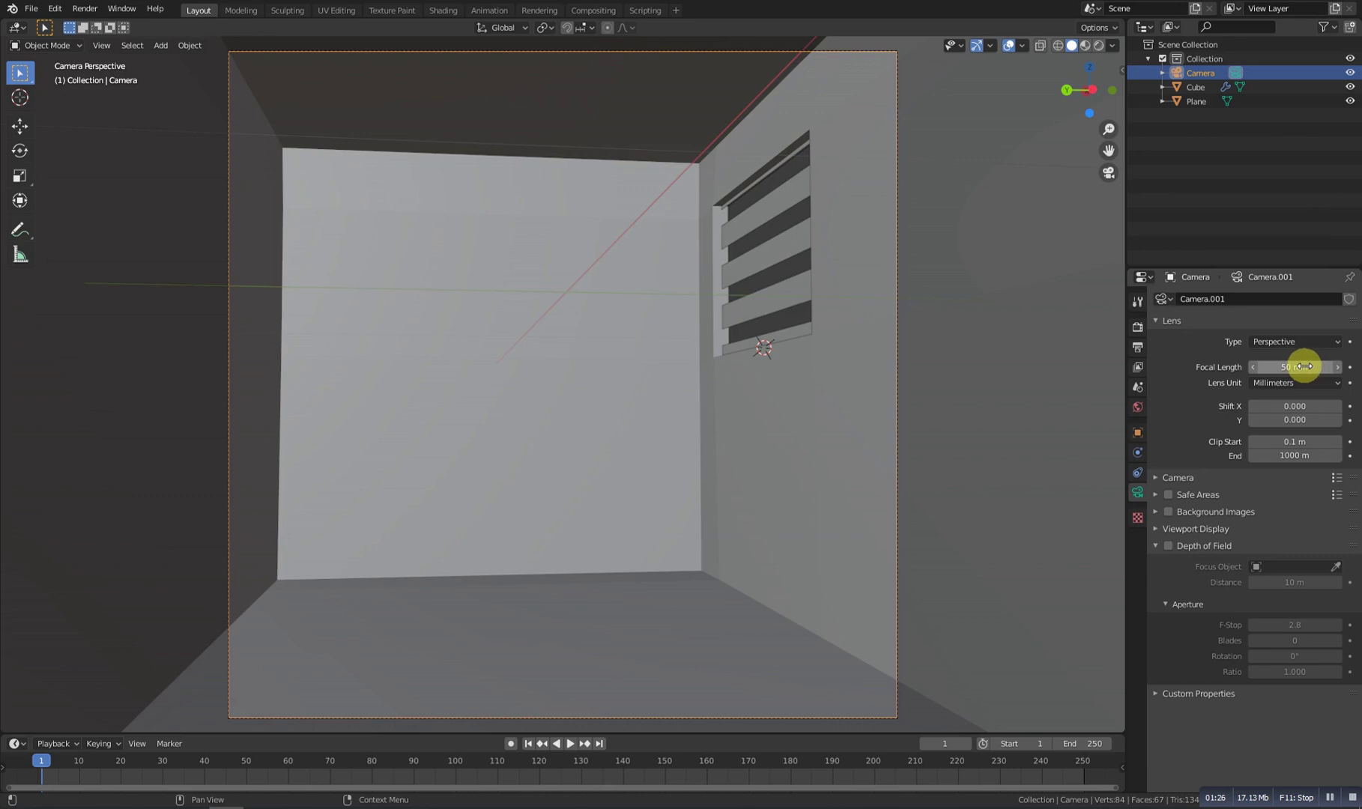
mouse_move(1323, 367)
left_mouse_down()
mouse_move(1274, 367)
mouse_move(1297, 367)
left_mouse_up()
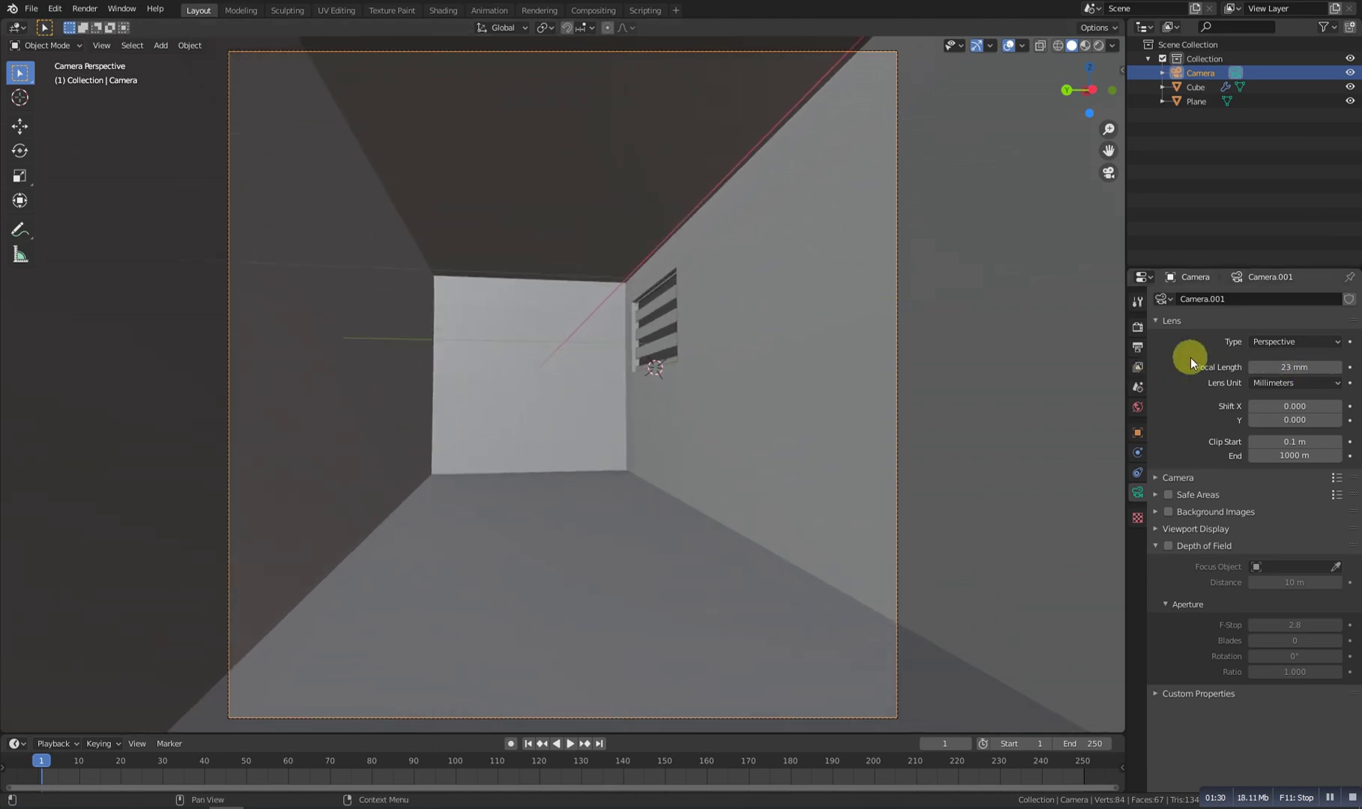
- Set the render resolution width to 1123 px, keeping 1080 height
scroll(1034, 360, "down", 1)
left_click(1137, 347)
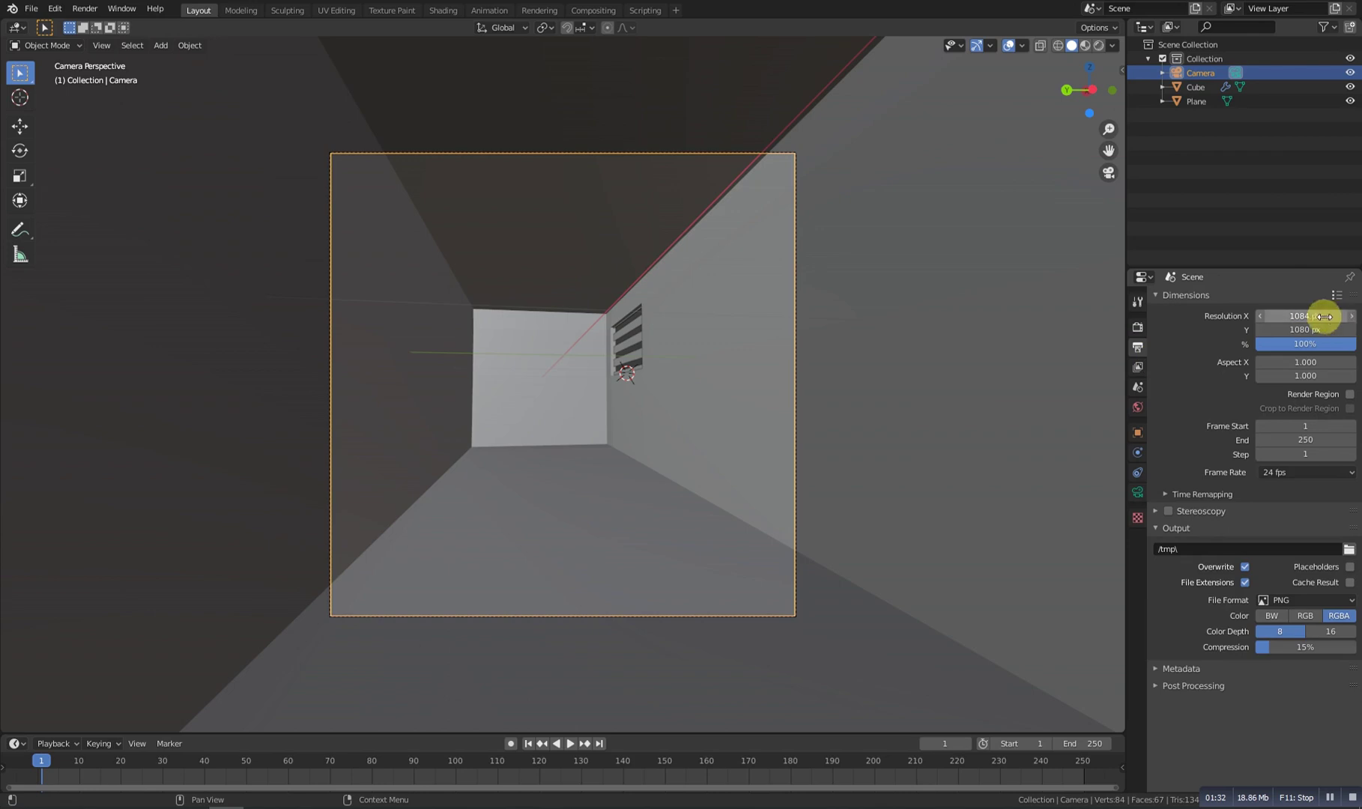
mouse_move(1326, 315)
left_mouse_down()
mouse_move(1278, 316)
mouse_move(1338, 316)
left_mouse_up()
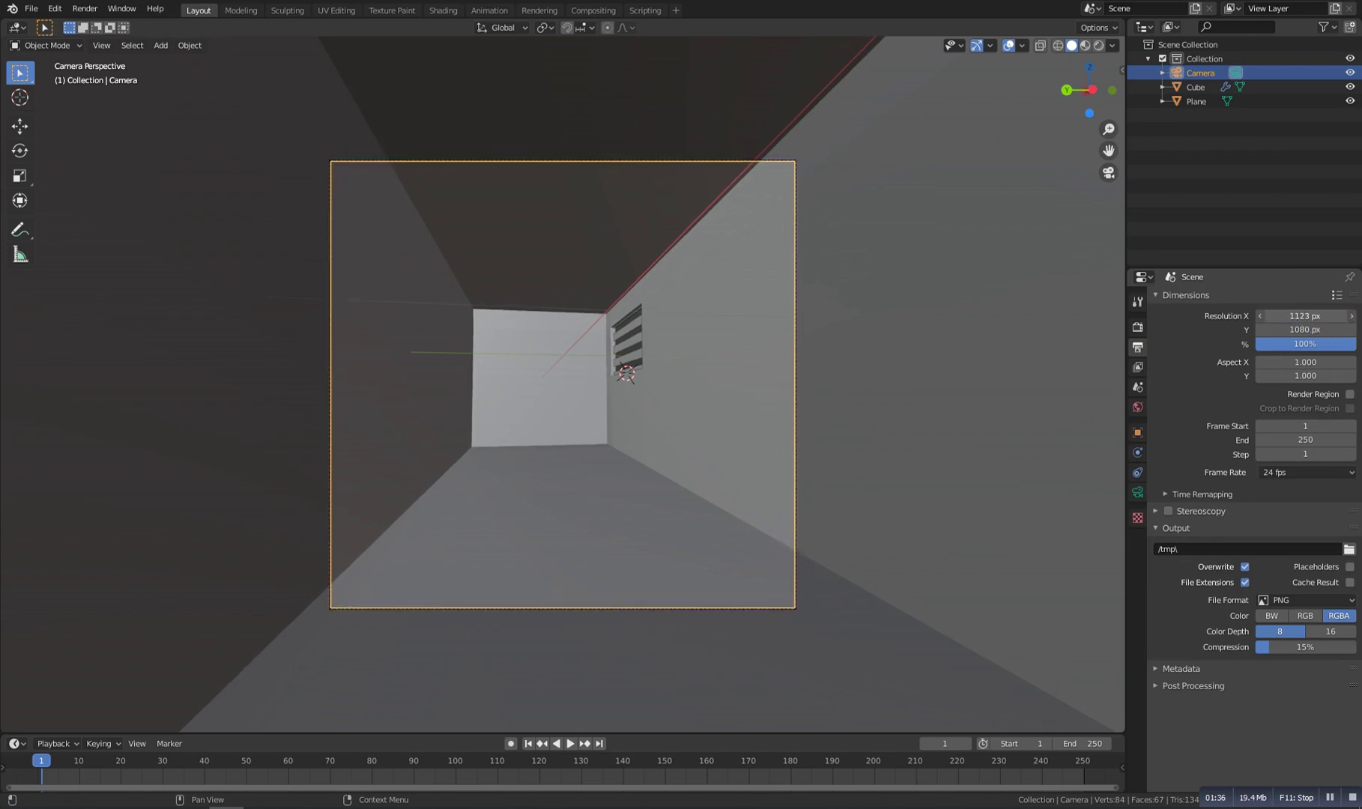
left_click(591, 401)
scroll(671, 403, "up", 3)
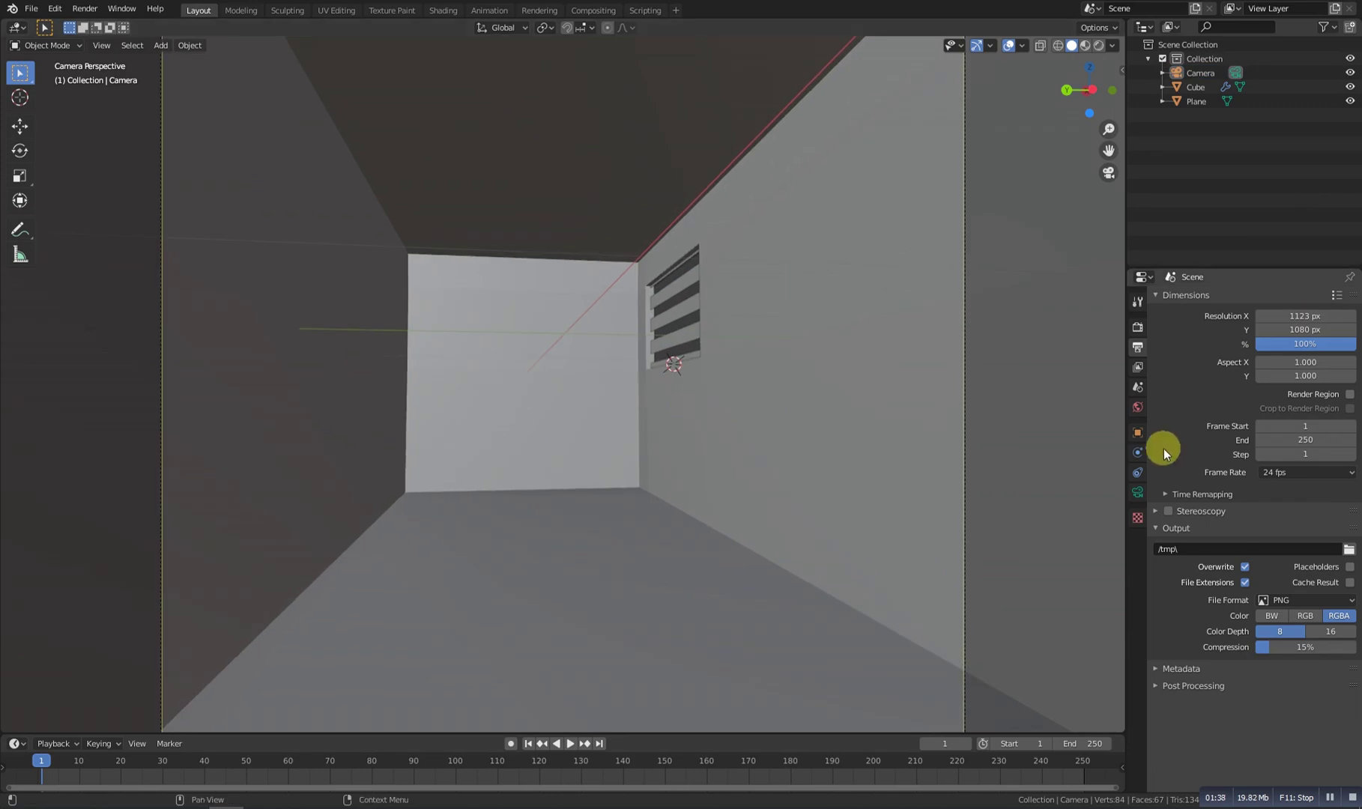
- Check the world shader and keep hdre_180_2K.exr as the HDRI environment image
left_click(1137, 406)
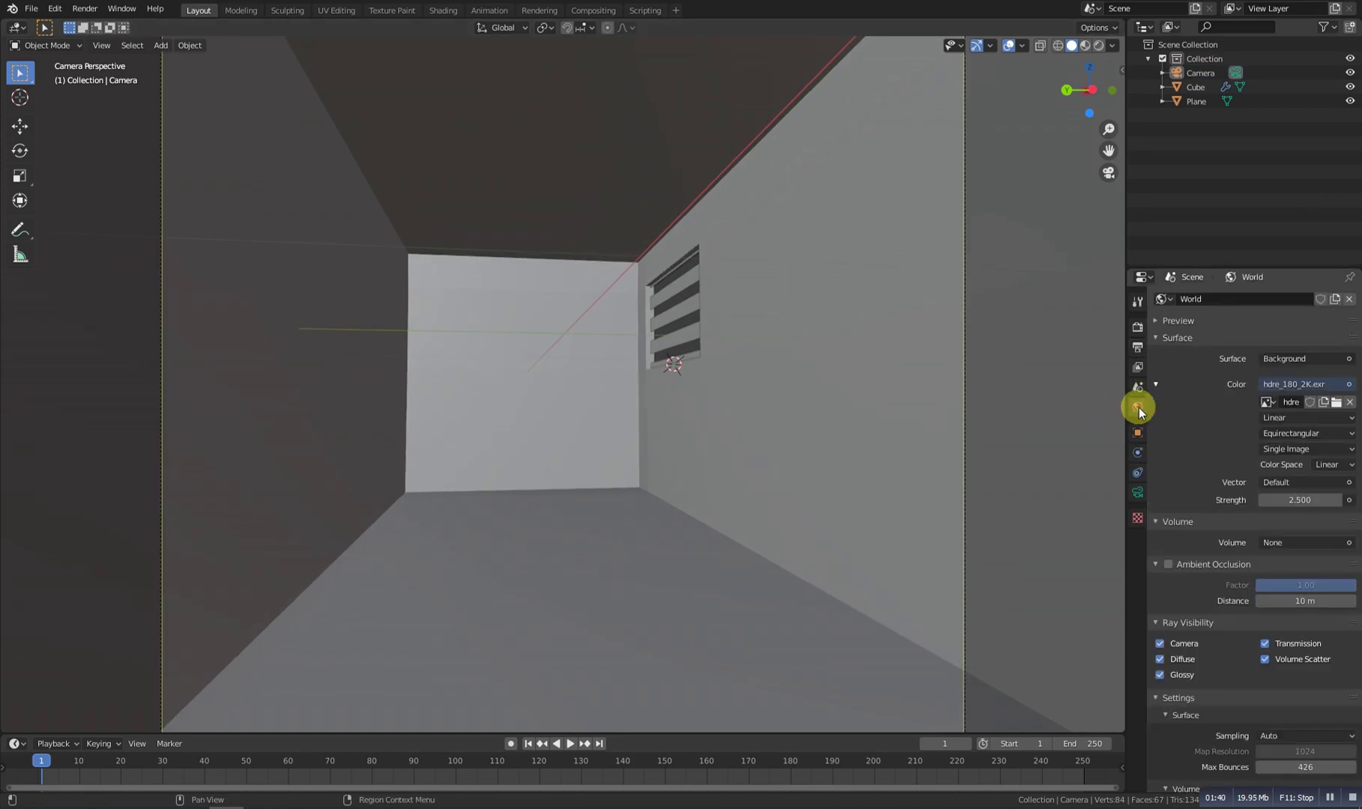
left_click(1306, 359)
left_click(1321, 382)
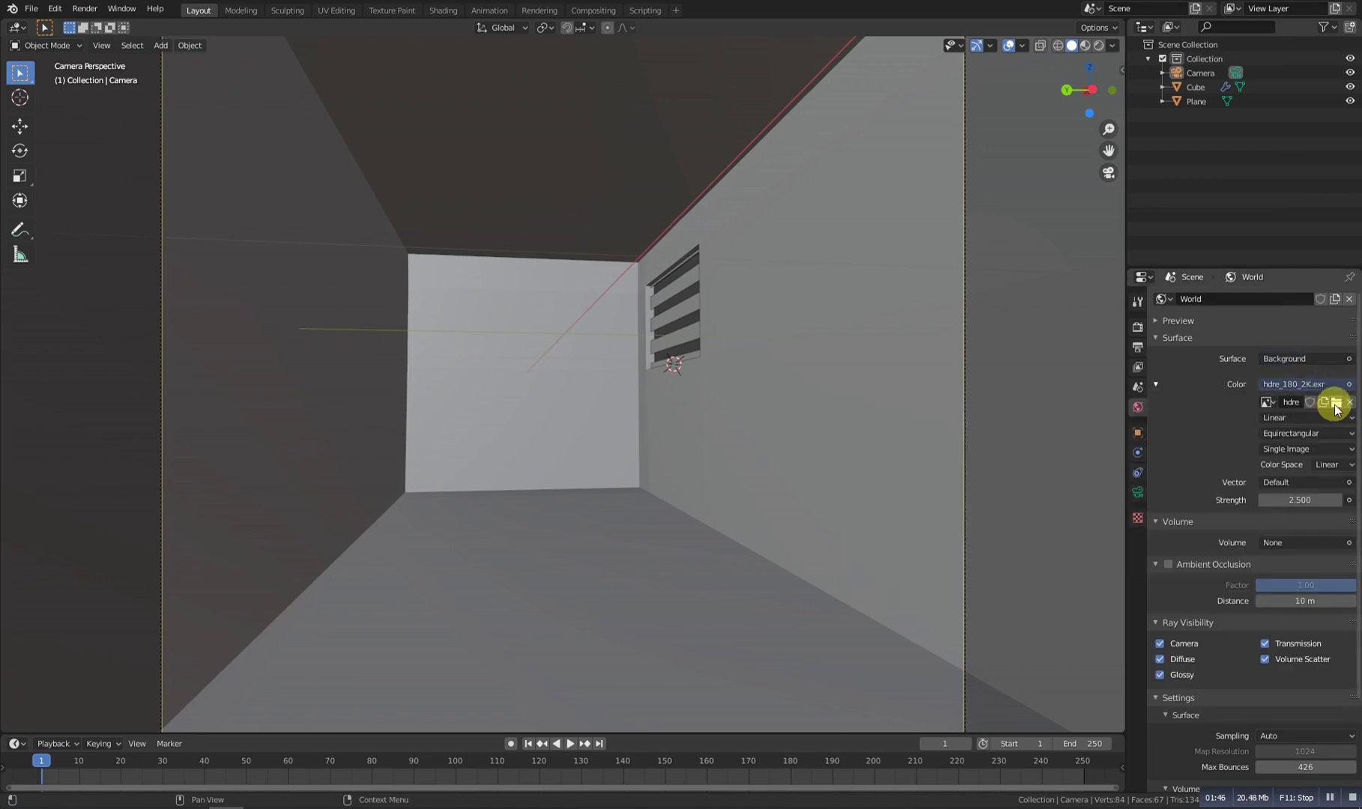
left_click(1336, 402)
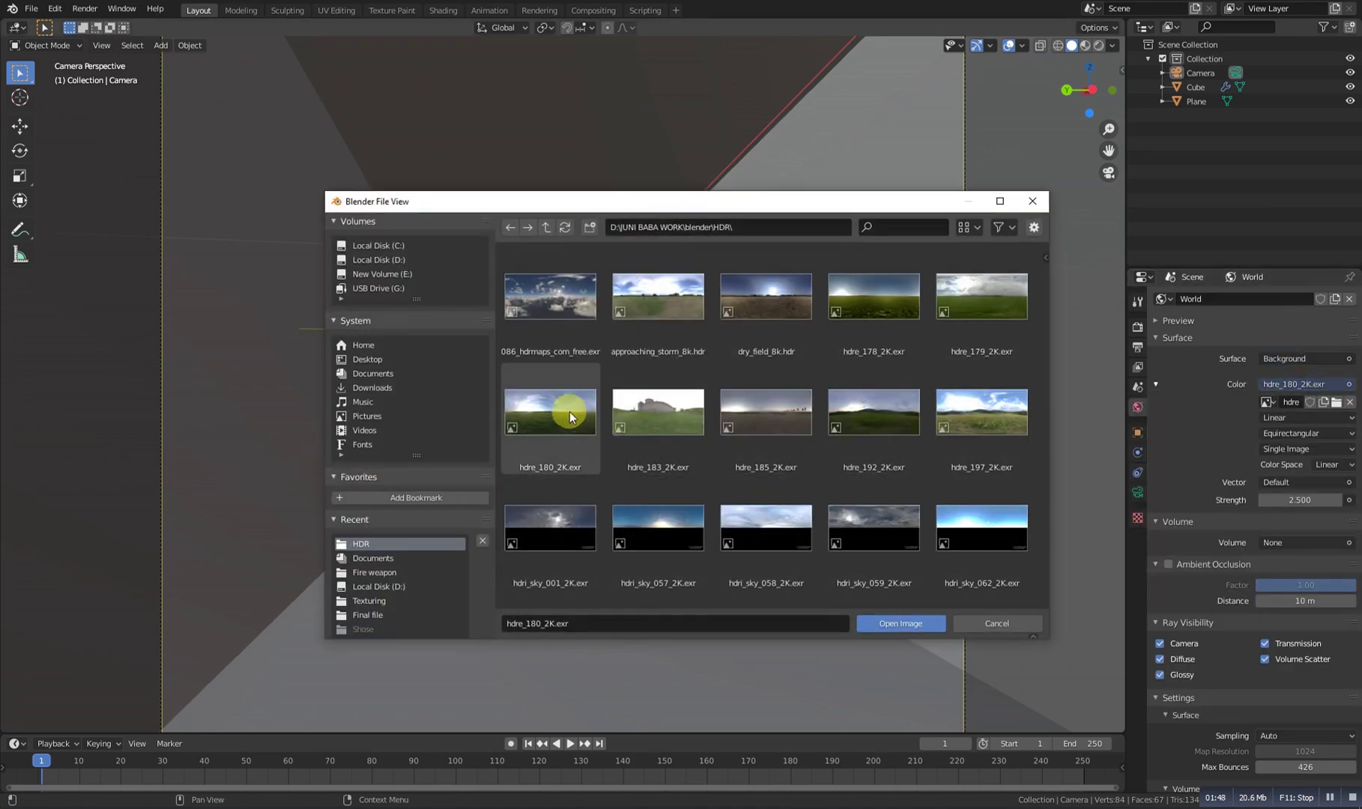
double_click(554, 410)
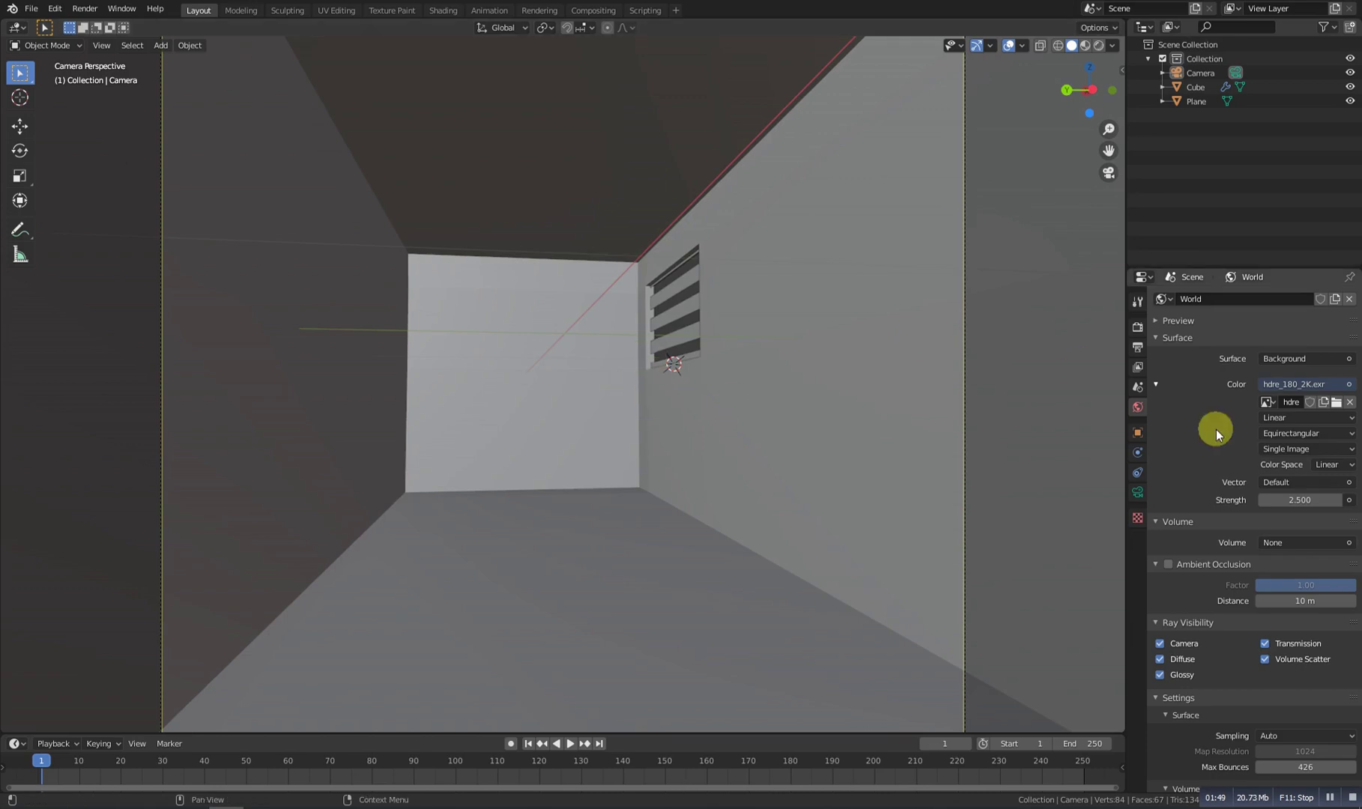
scroll(694, 426, "up", 1)
scroll(700, 417, "down", 2)
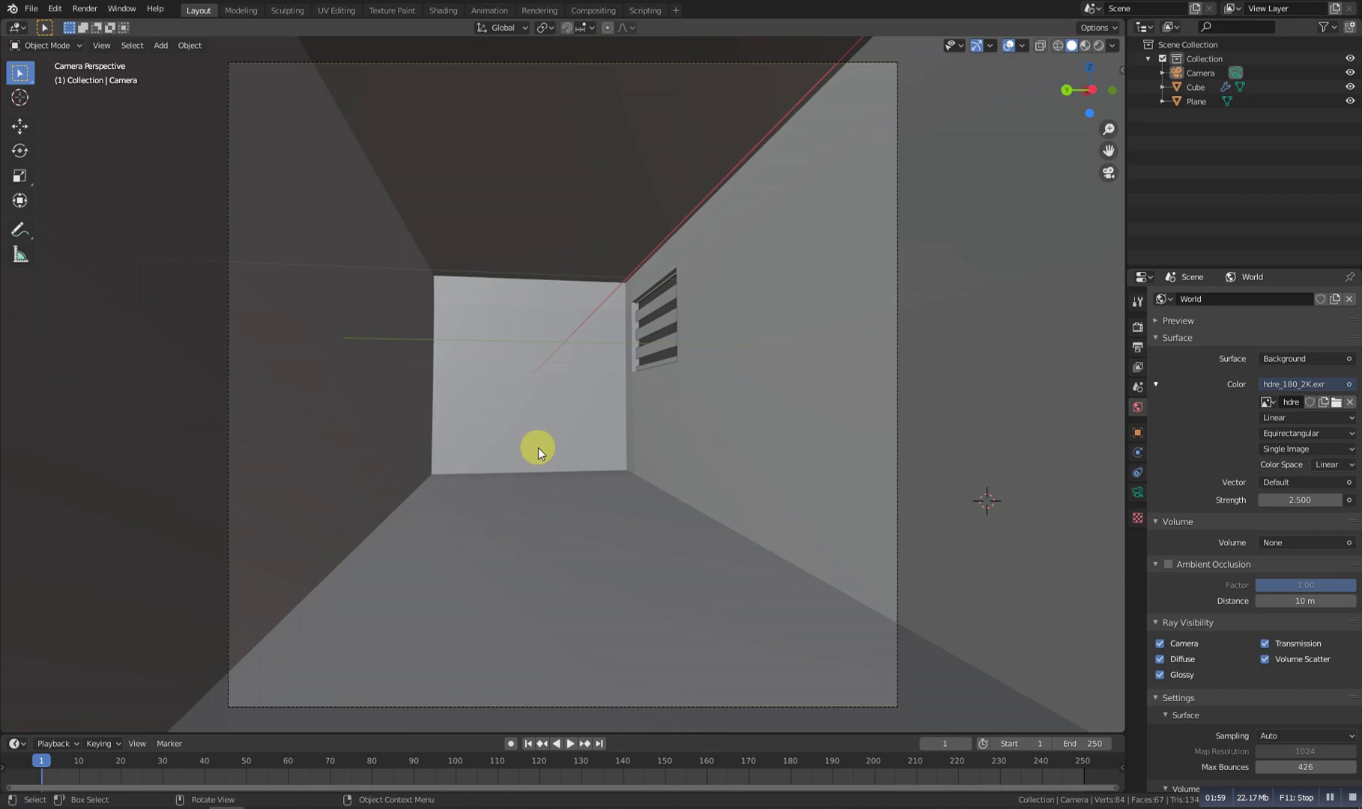
- Preview rendered shading, return to solid, and review the Cycles render settings
key("z")
key("z")
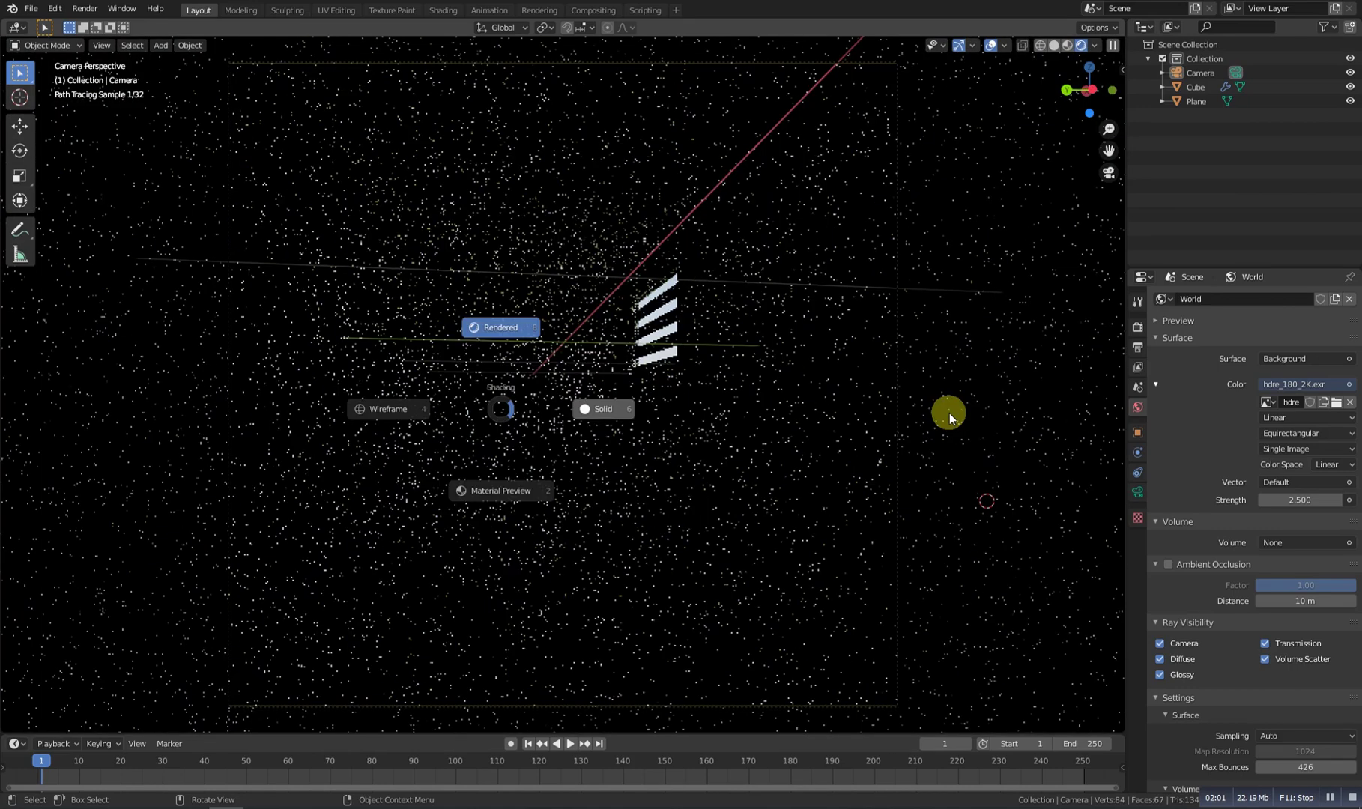
left_click(949, 413)
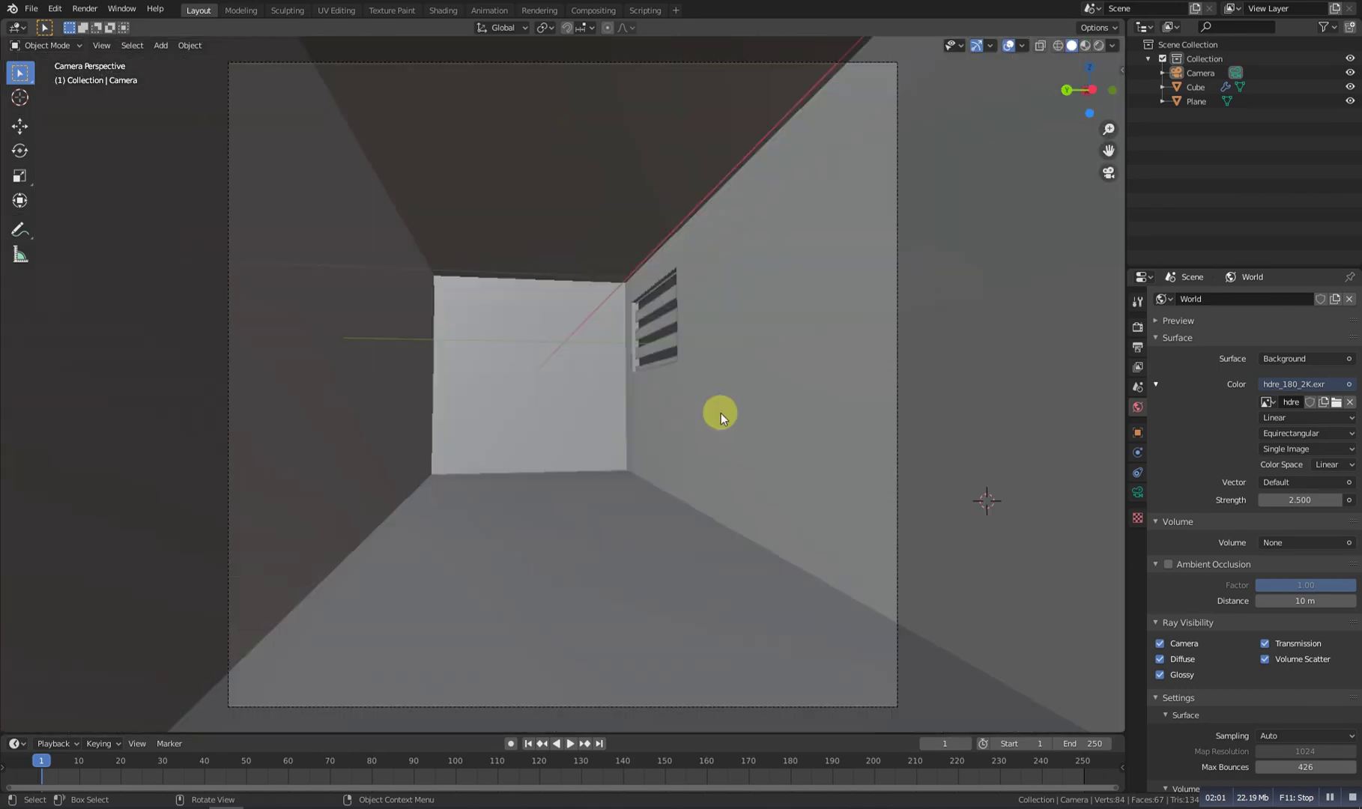
left_click(1137, 327)
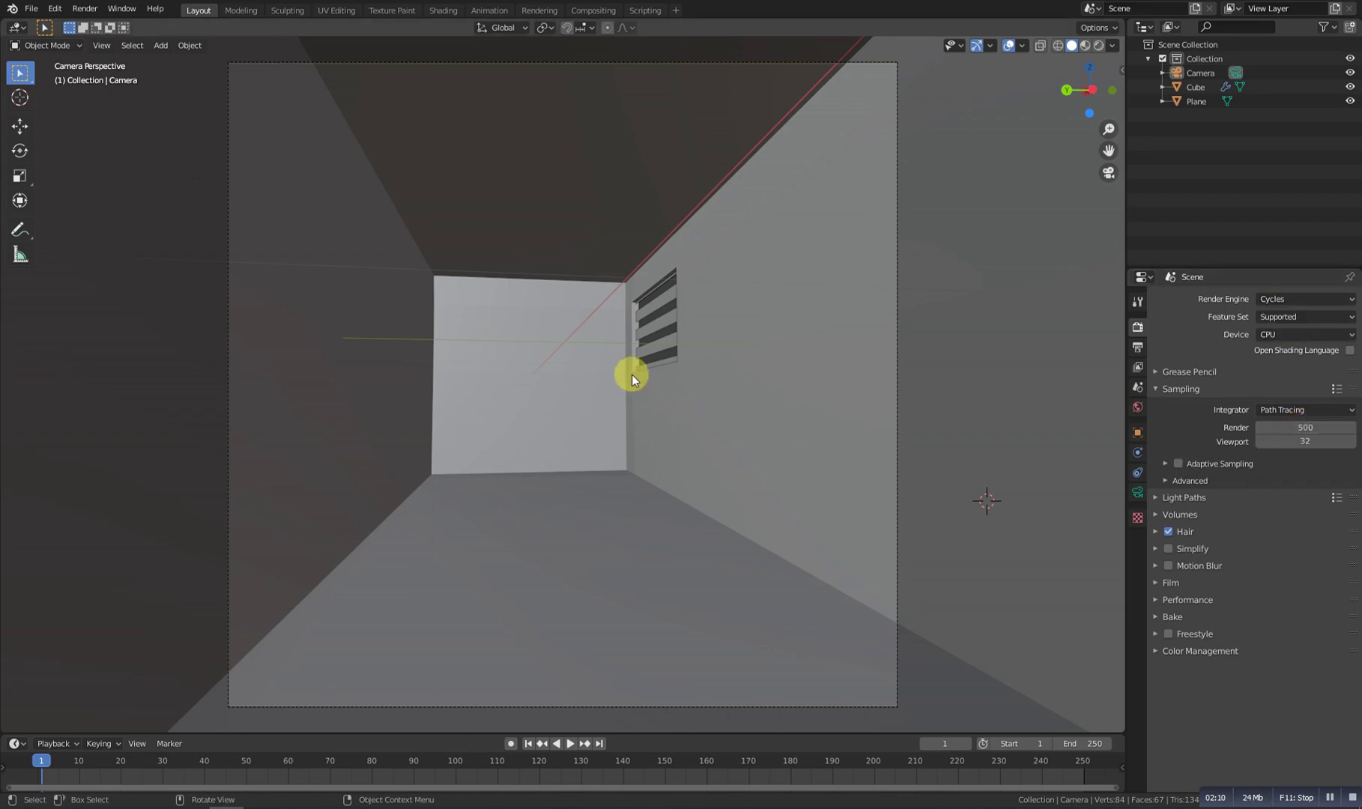
- Render the frame with F12 in Cycles, then close the render result
key("F12")
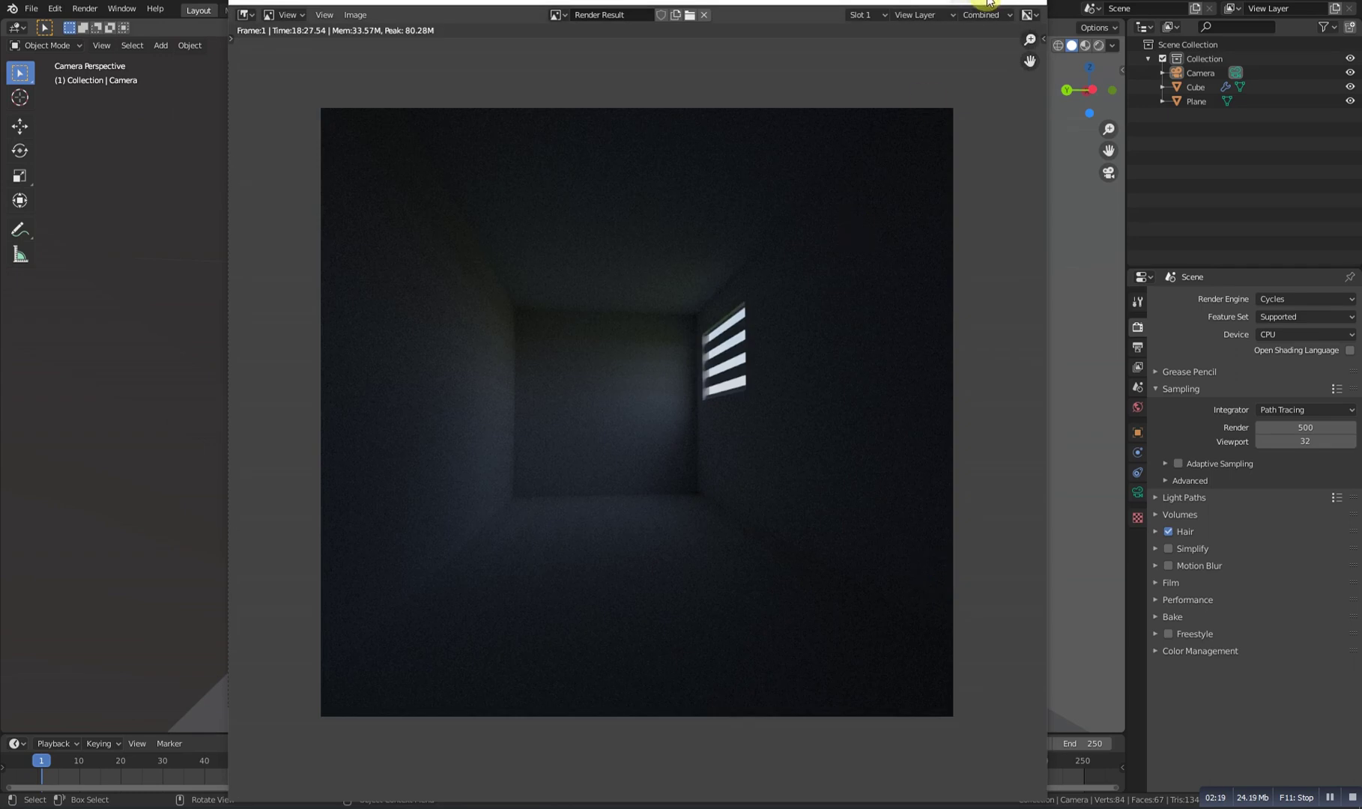
key("Escape")
- In the Compositing workspace, enable Use Nodes and spread out the Render Layers and Composite nodes
left_click(593, 10)
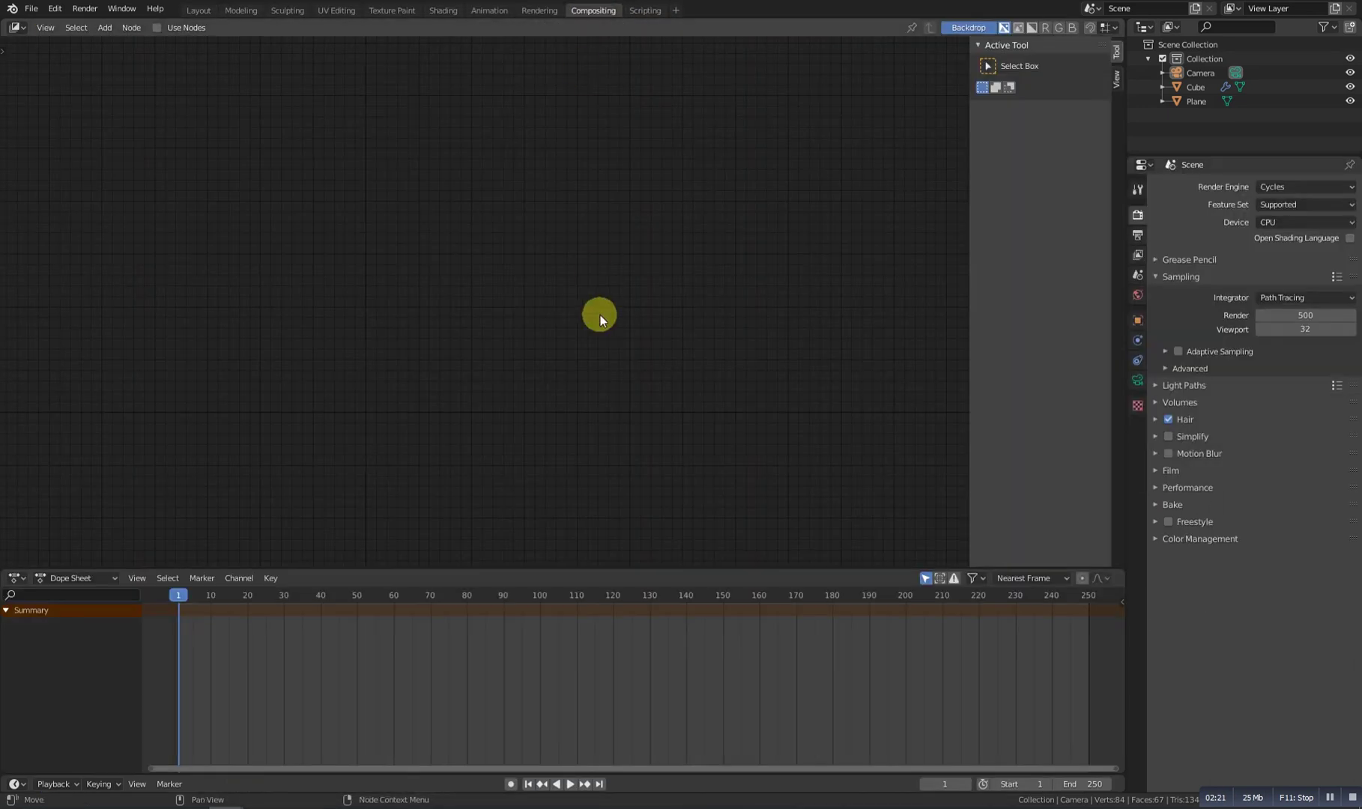
left_click(159, 28)
left_click_drag(458, 225, 221, 168)
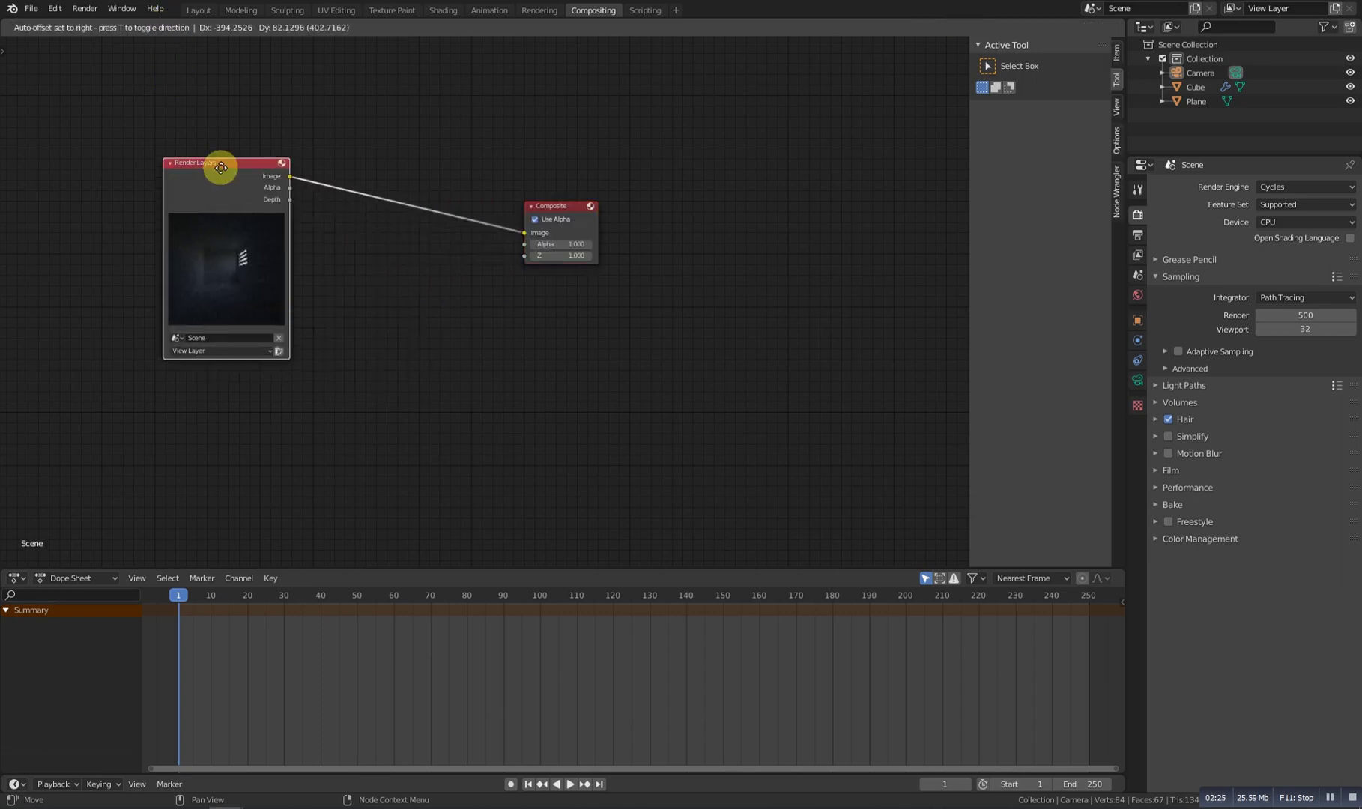
mouse_move(586, 208)
left_mouse_down()
mouse_move(720, 270)
mouse_move(750, 261)
left_mouse_up()
- Add a Viewer node below Composite and link the Render Layers Image output to it
key("shift+a")
left_click(618, 384)
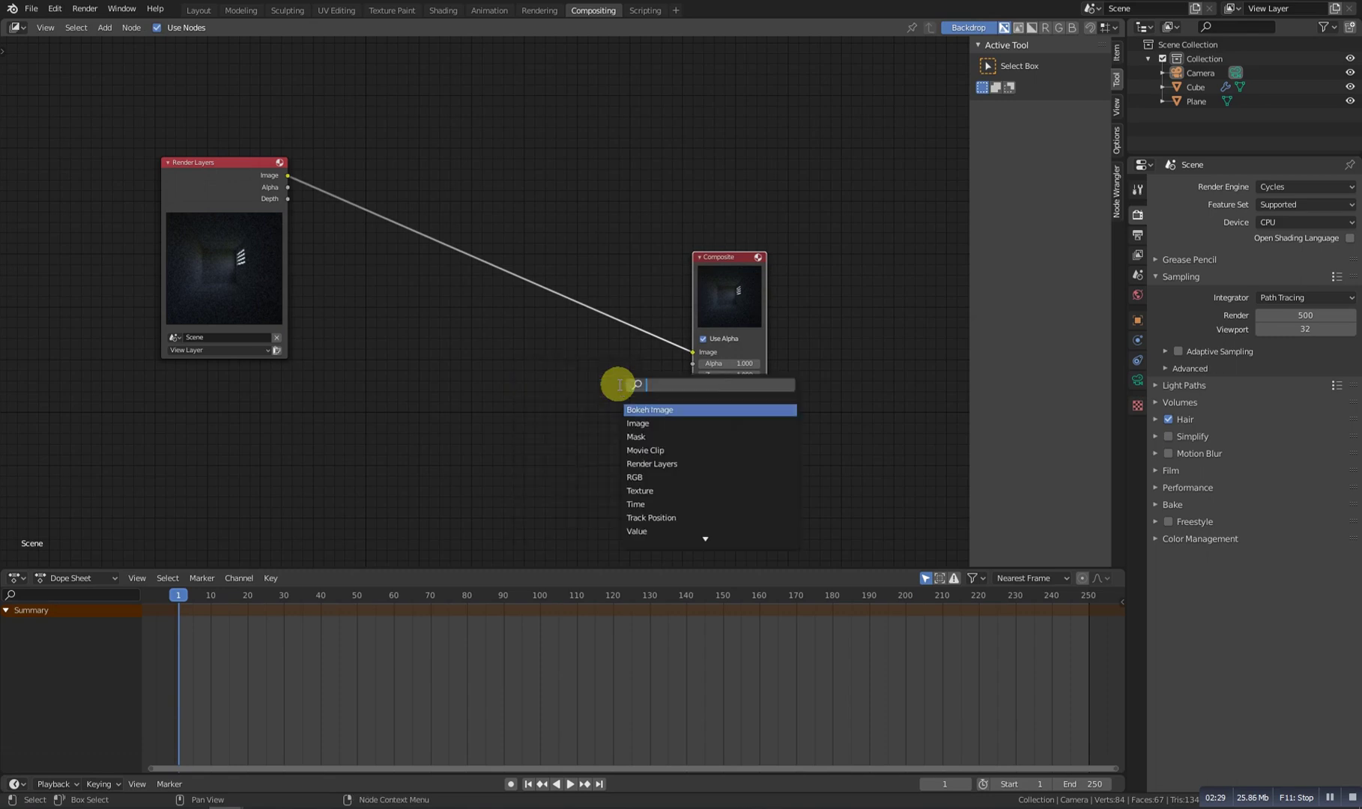
type("vi")
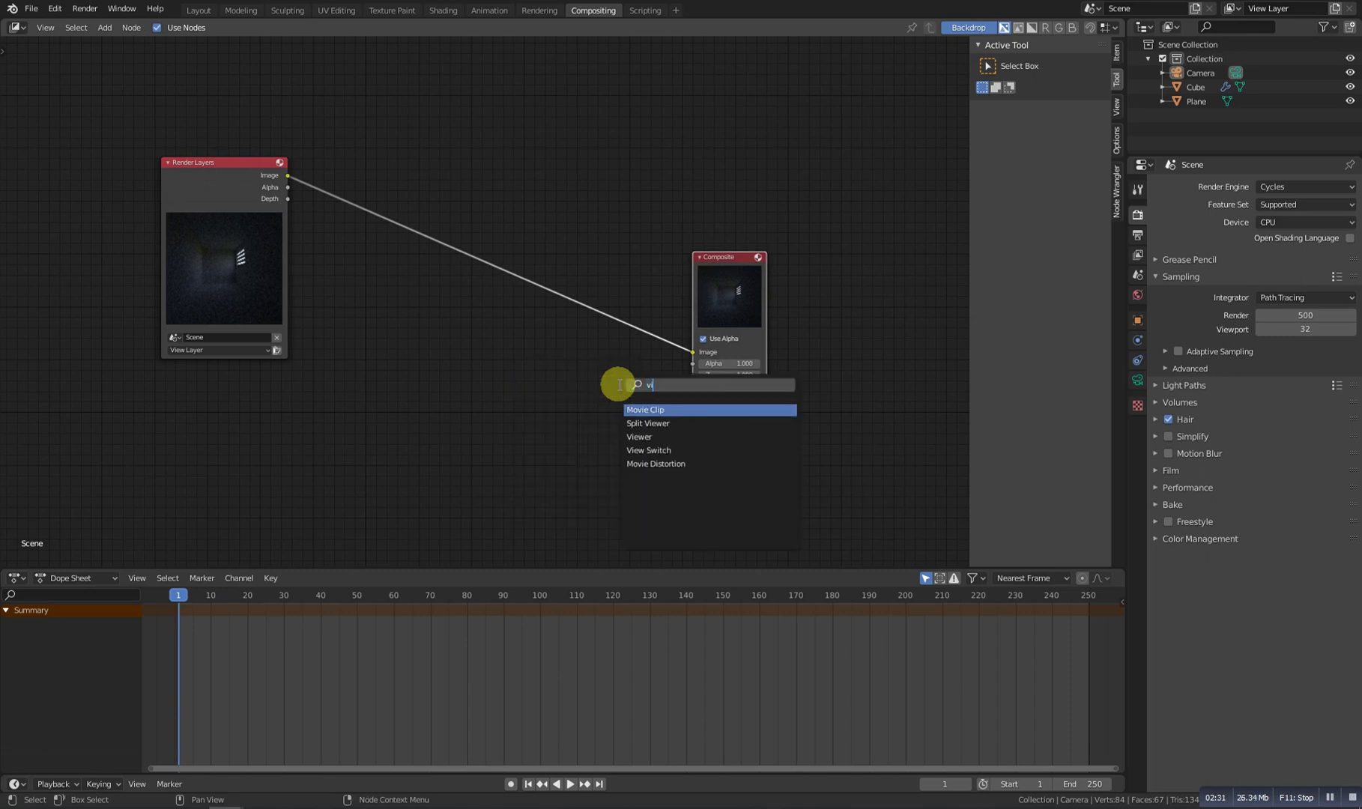
left_click(644, 439)
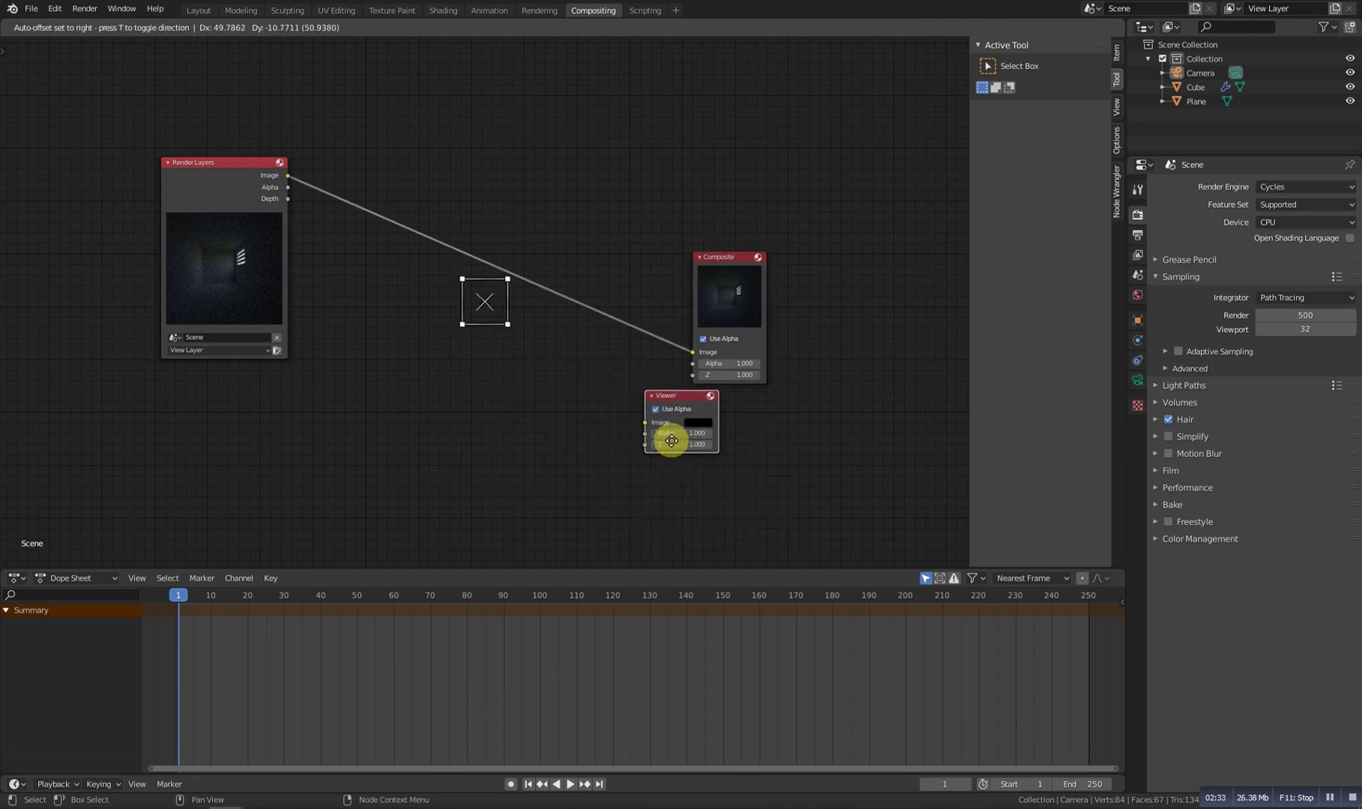
left_click(688, 453)
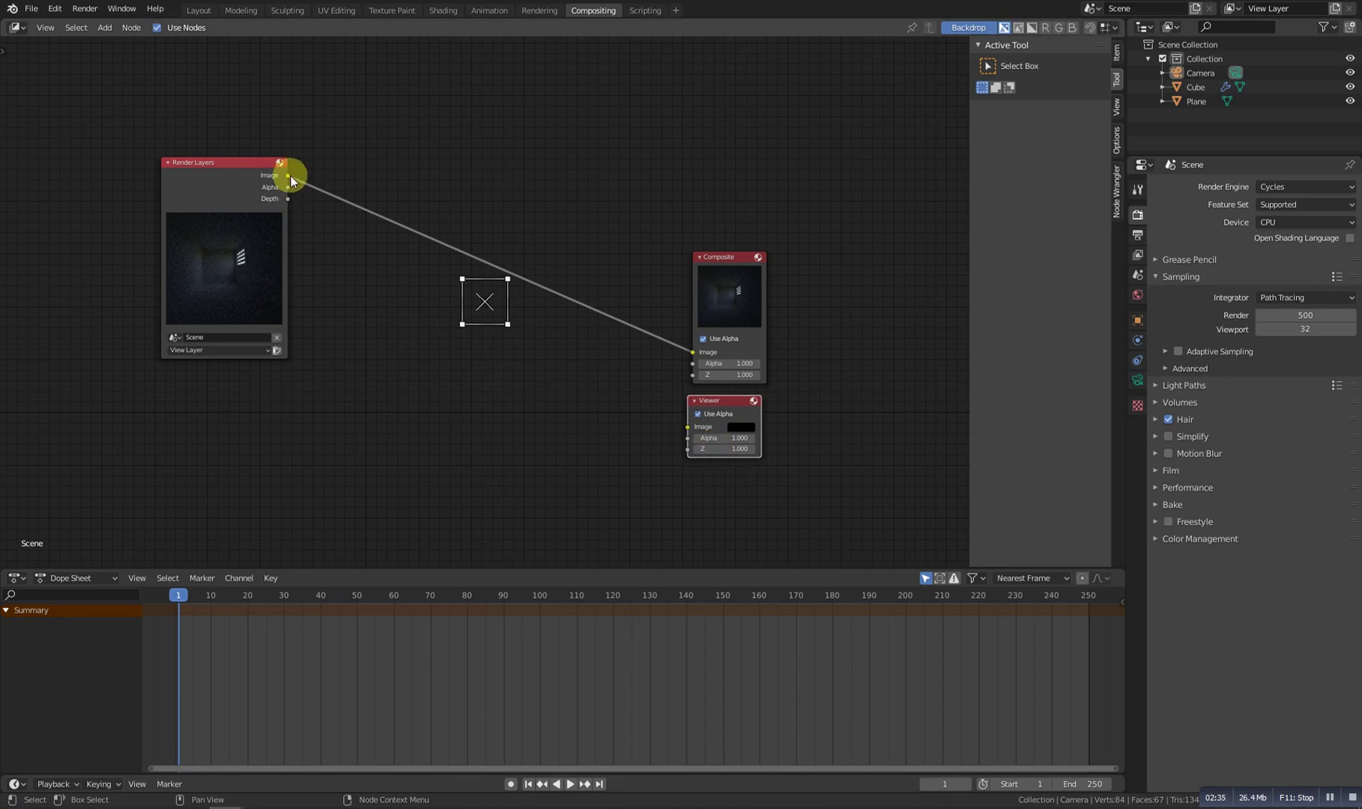
left_click_drag(287, 175, 688, 426)
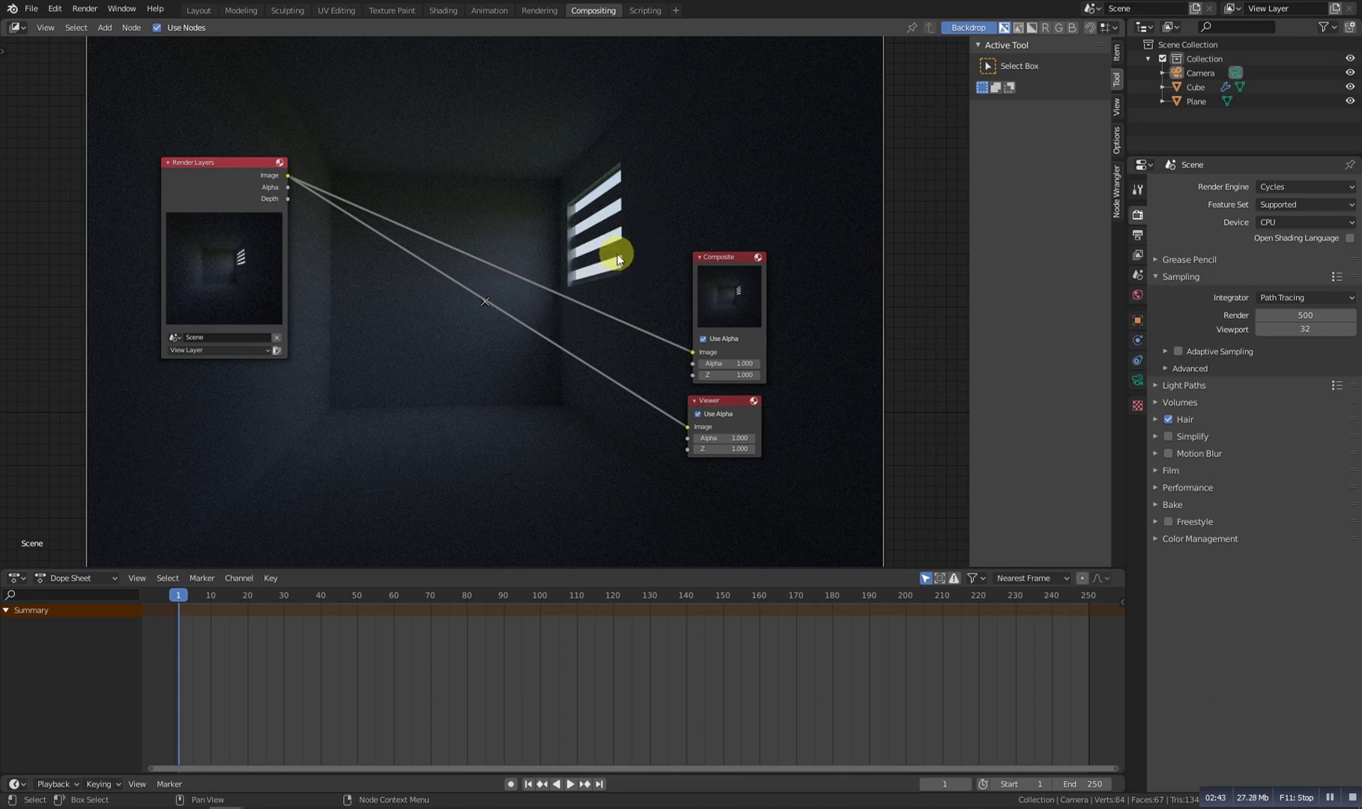
key("v")
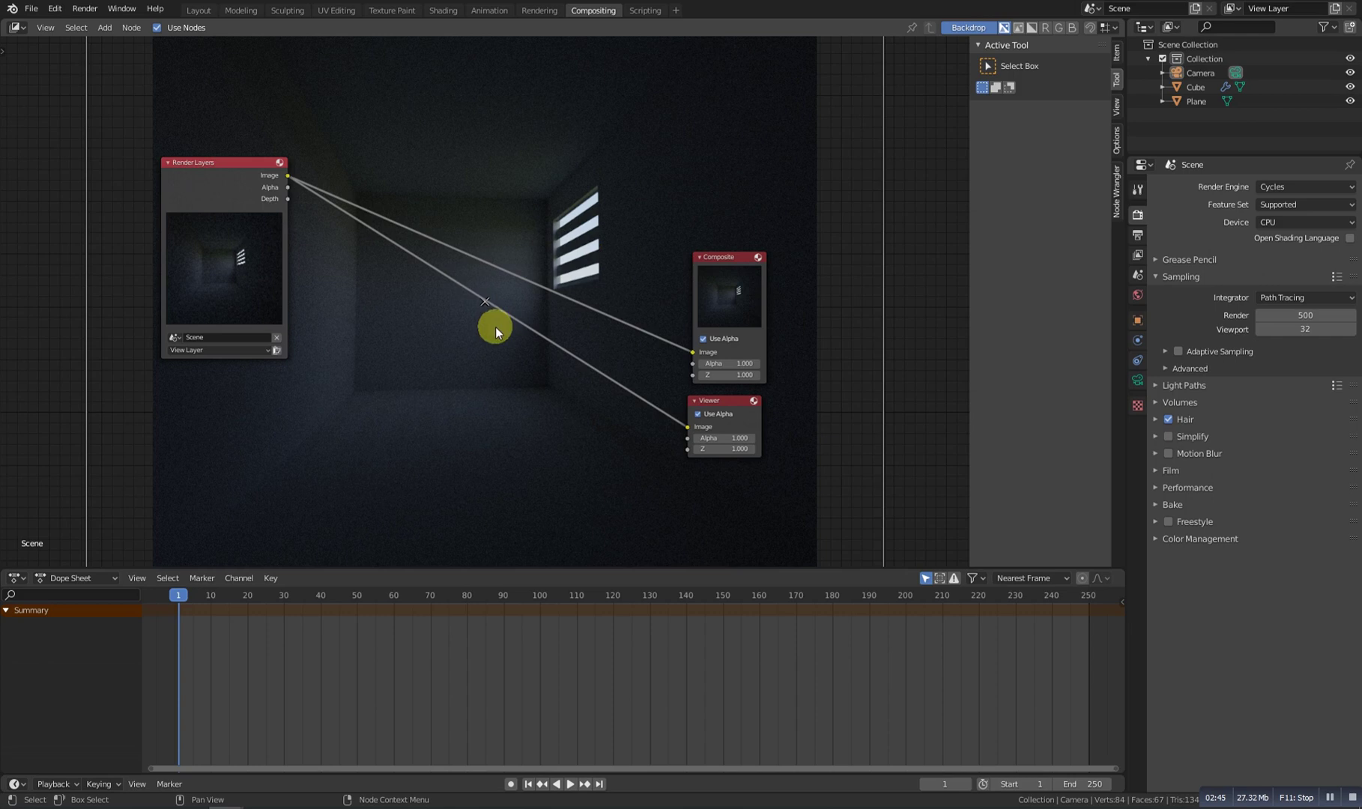
left_click_drag(245, 180, 207, 253)
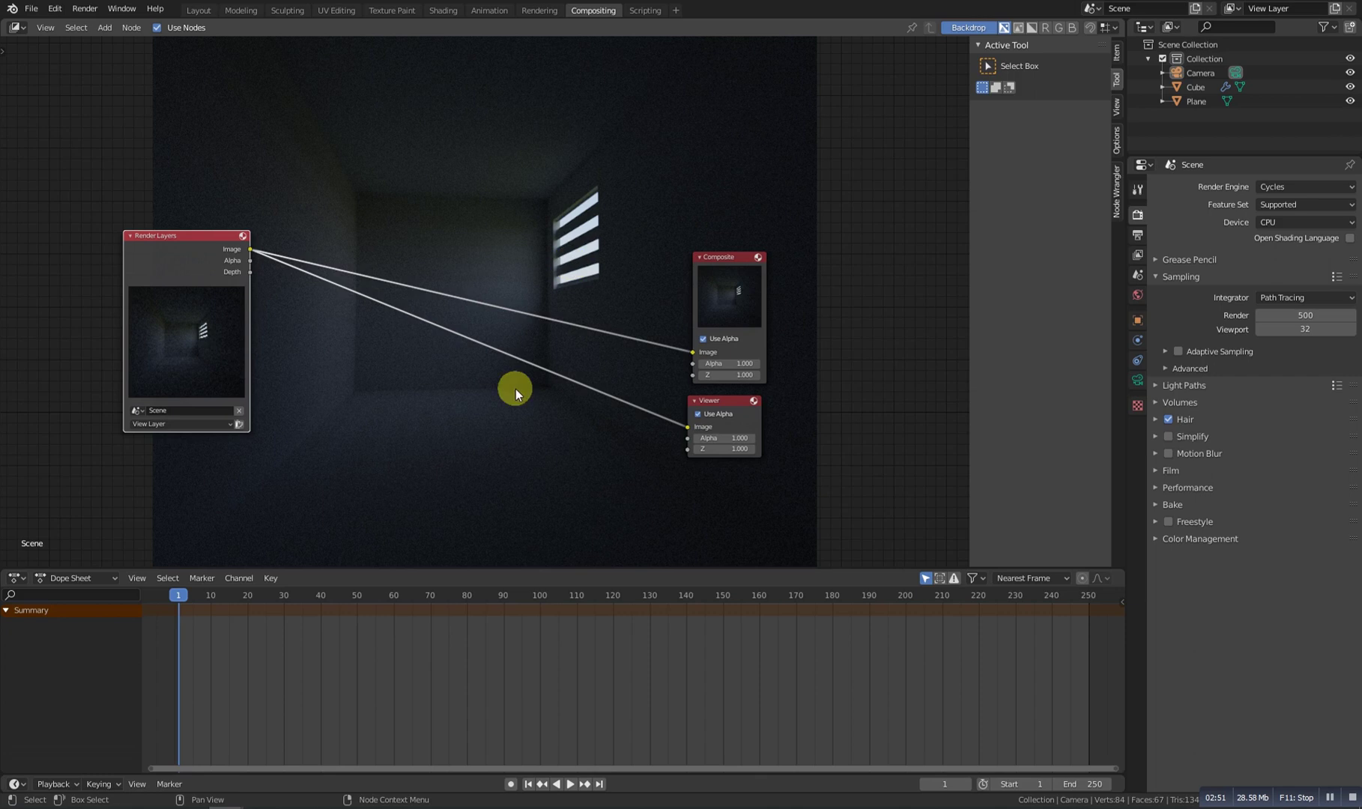
- Add a Sun Beams node between Render Layers and the Viewer
key("shift+a")
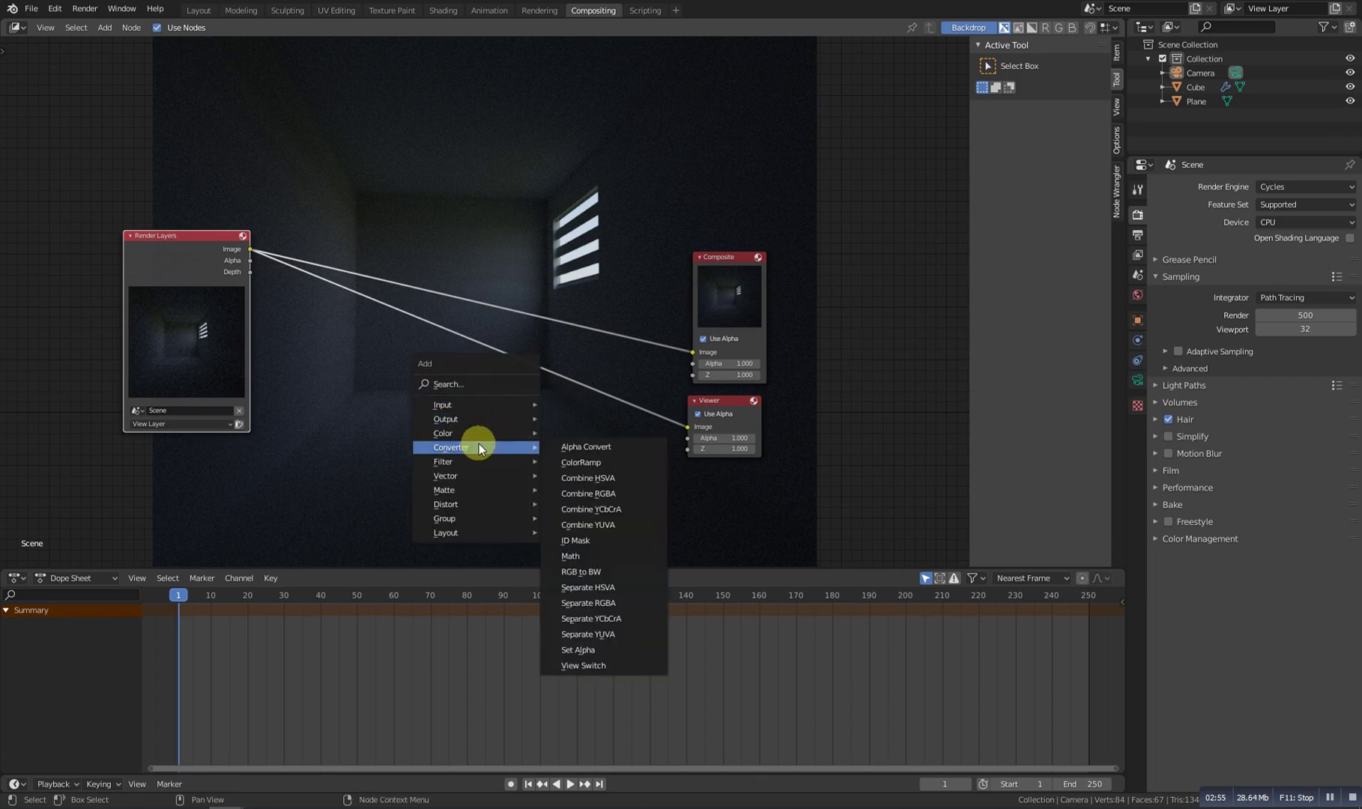
mouse_move(476, 461)
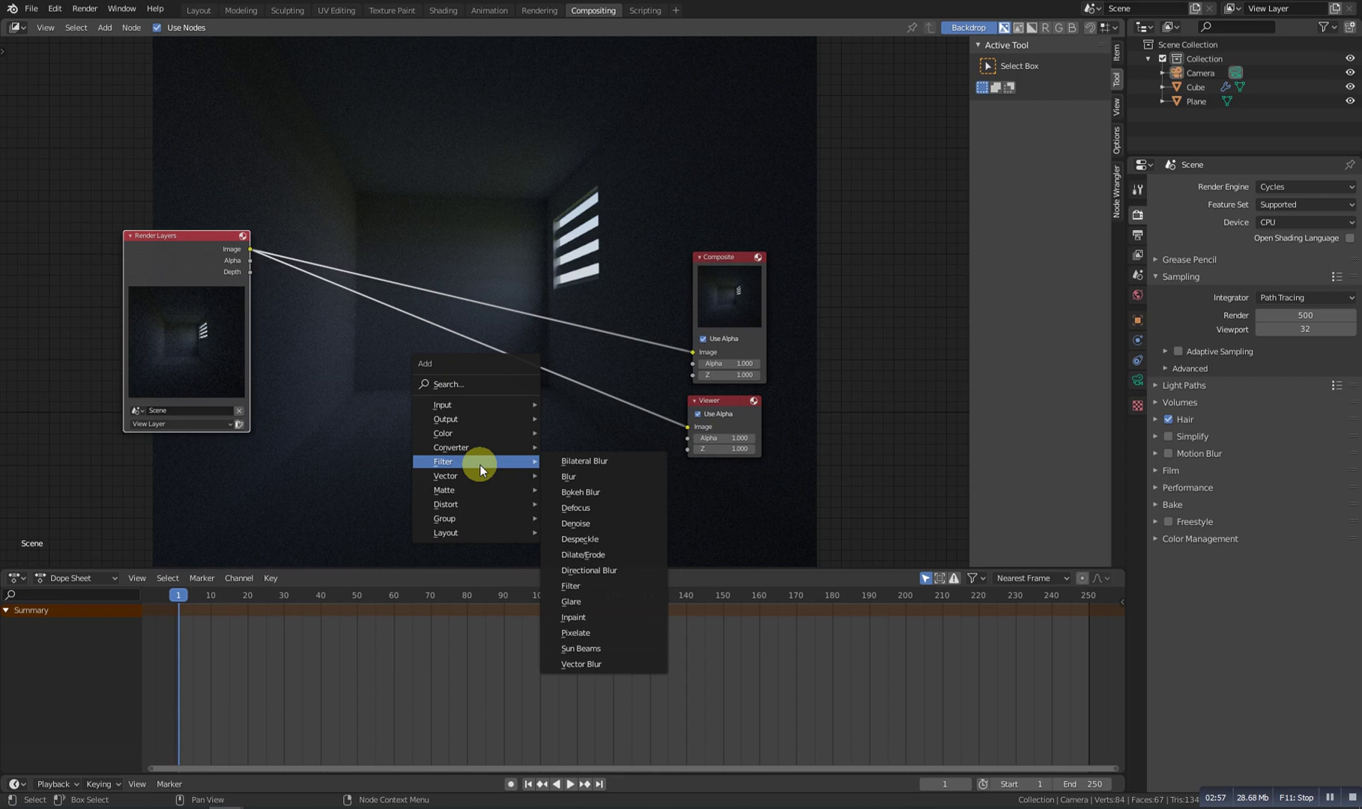
left_click(594, 649)
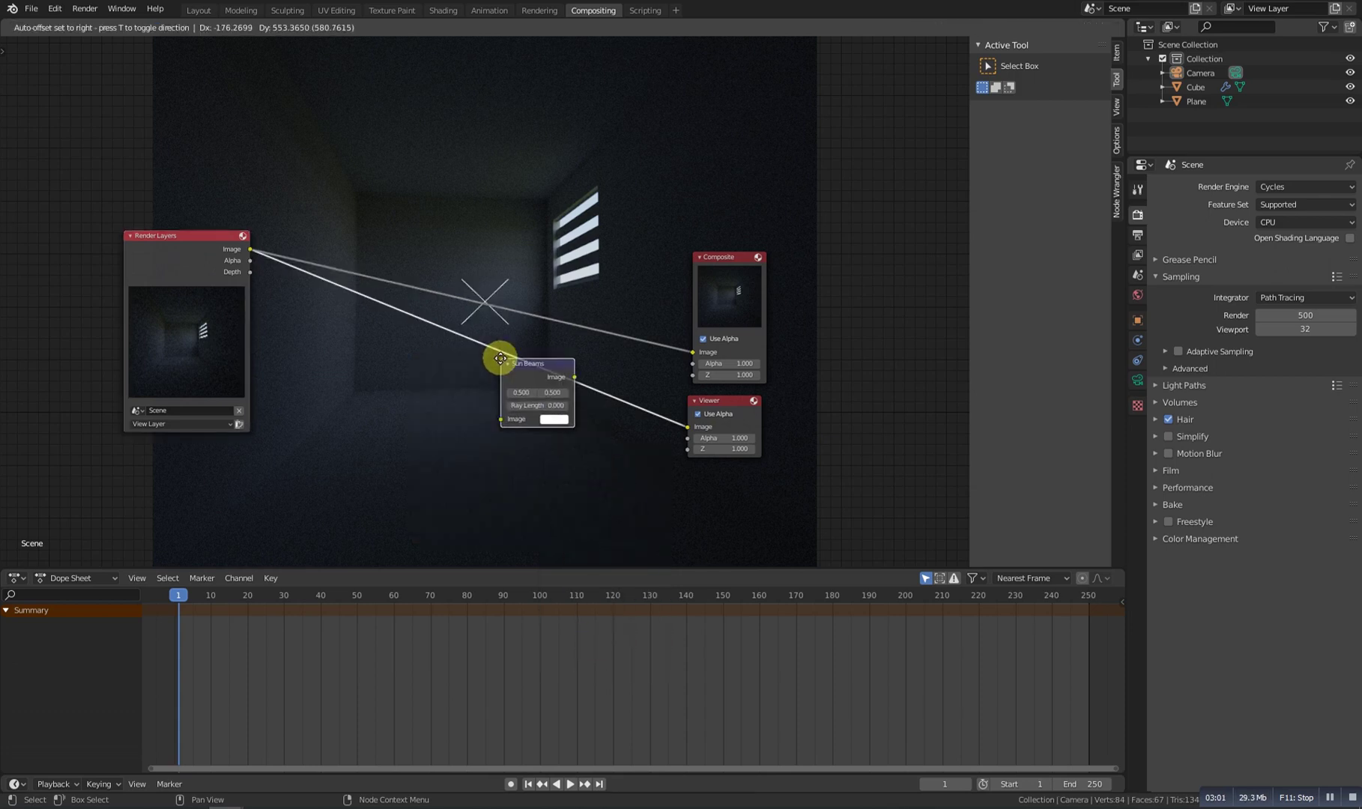
left_click(508, 355)
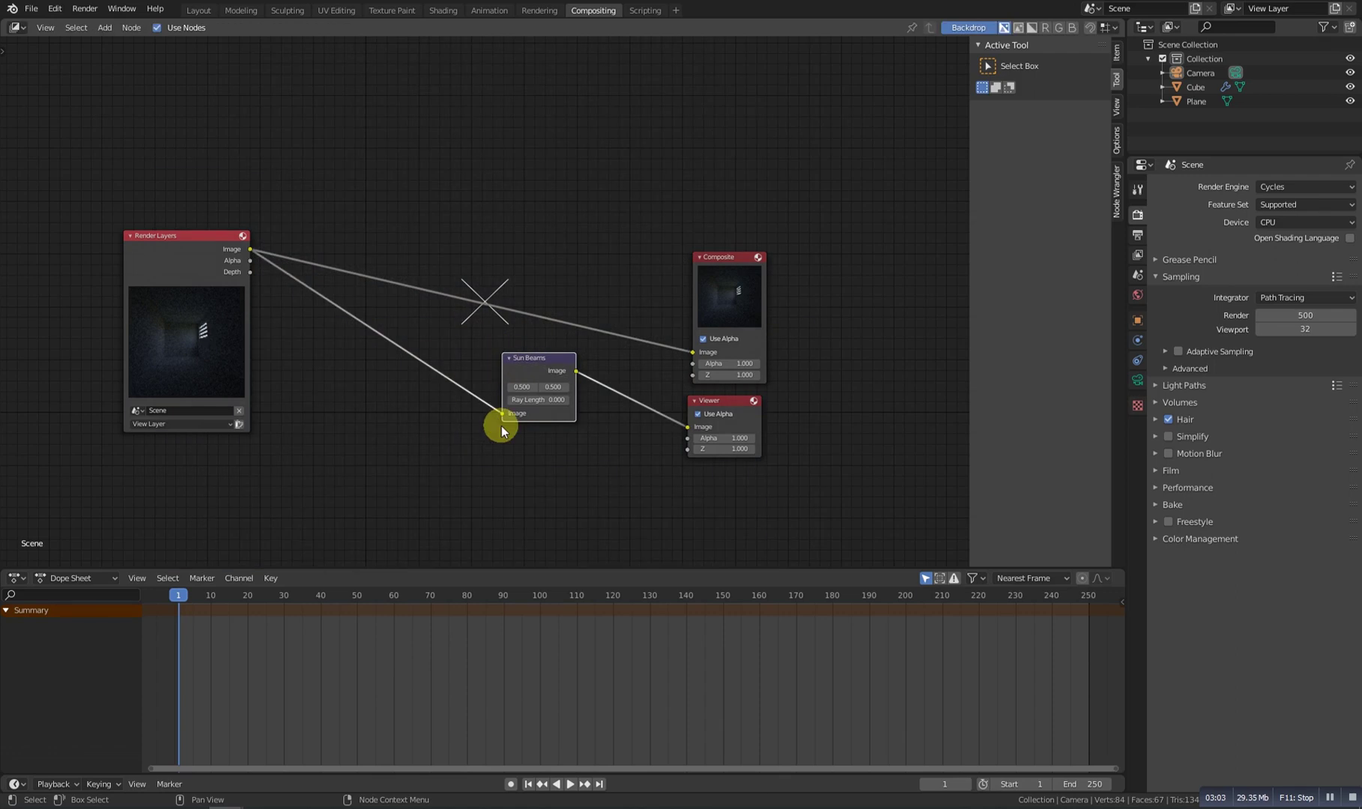
scroll(505, 436, "up", 2)
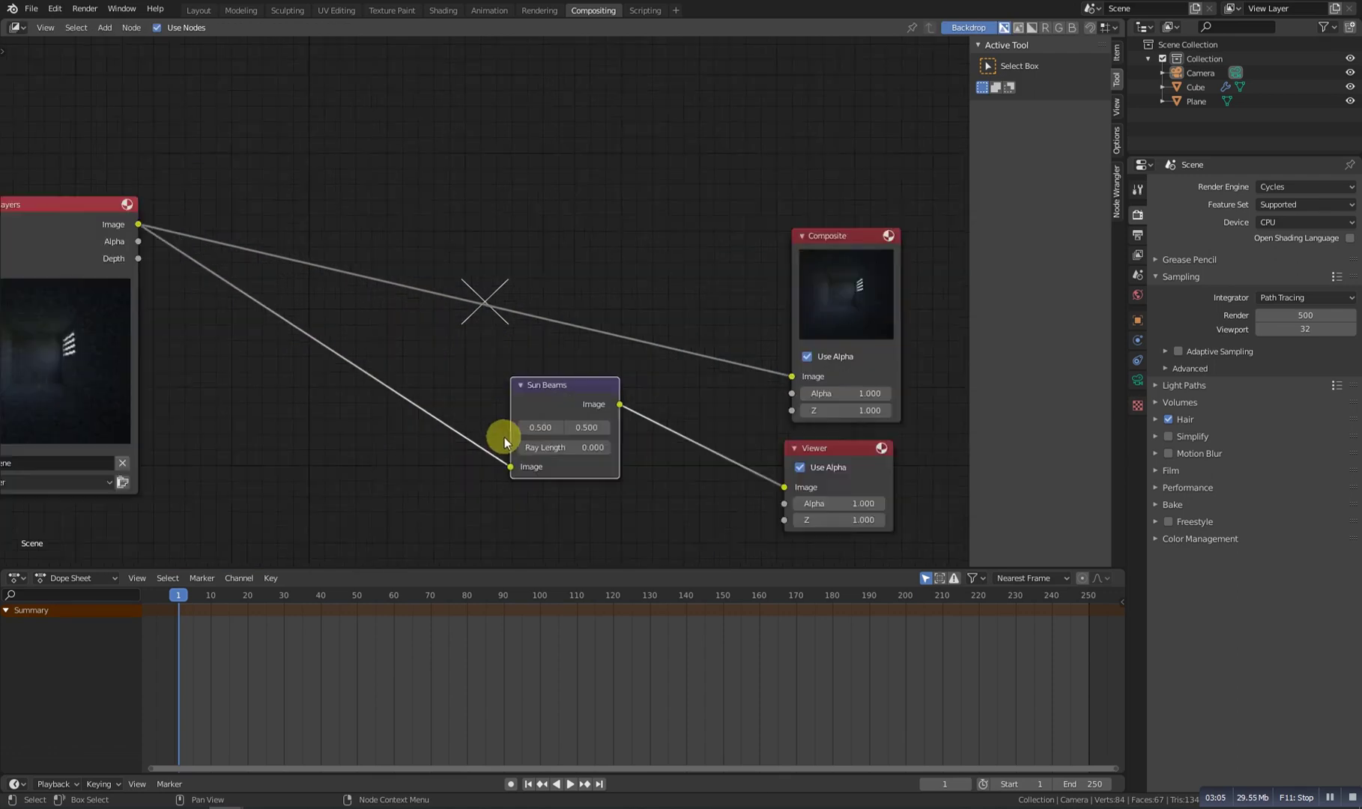
scroll(504, 436, "up", 1)
scroll(525, 394, "up", 2)
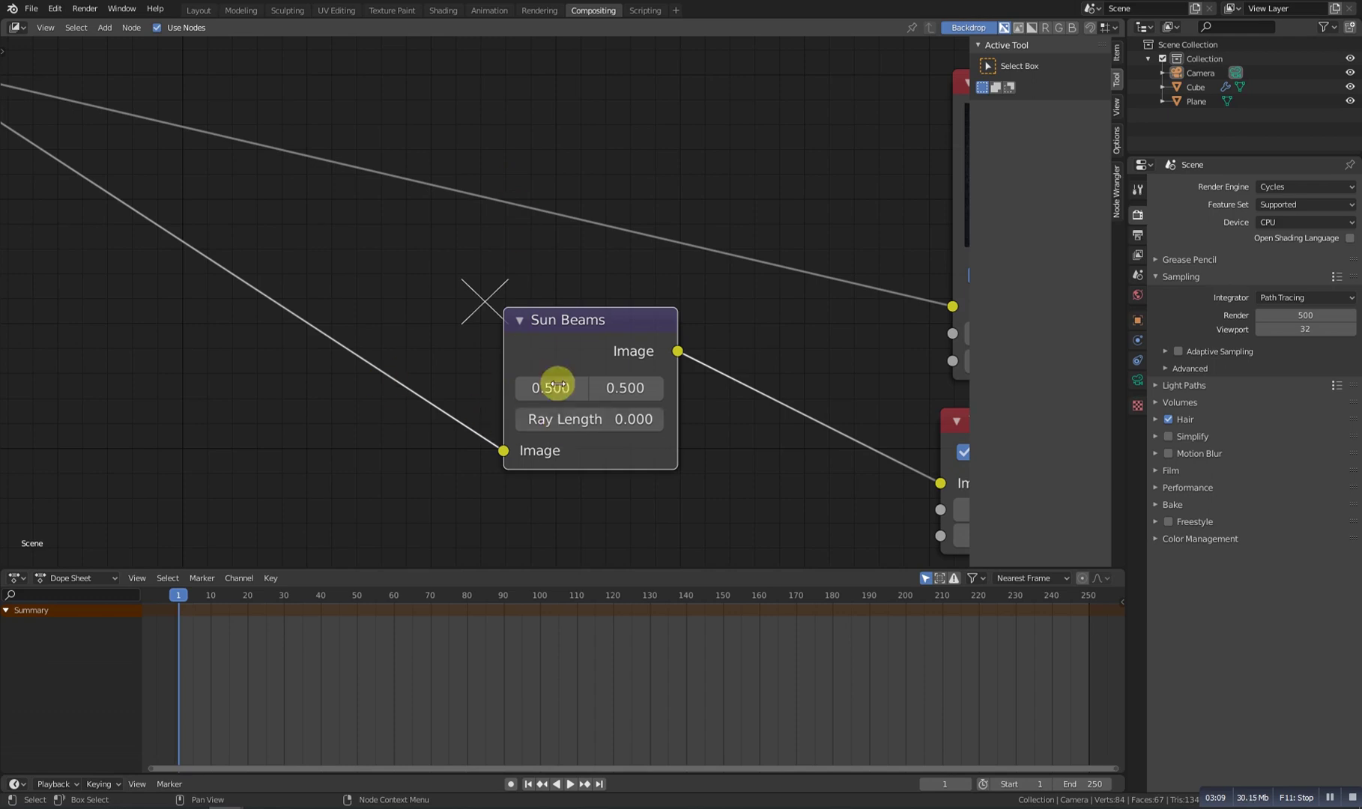
- Set the Sun Beams ray length to 0.5
left_click(599, 424)
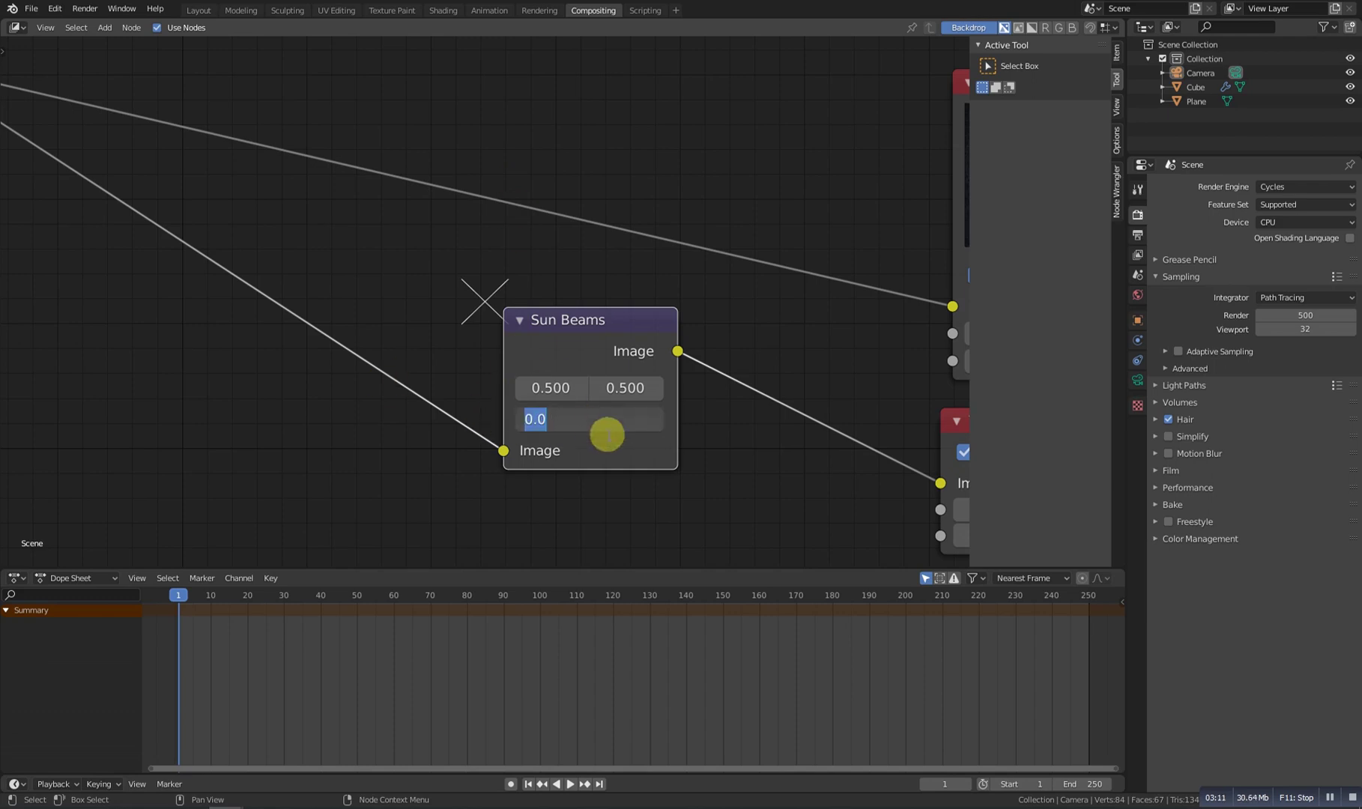
type(".5")
key("Return")
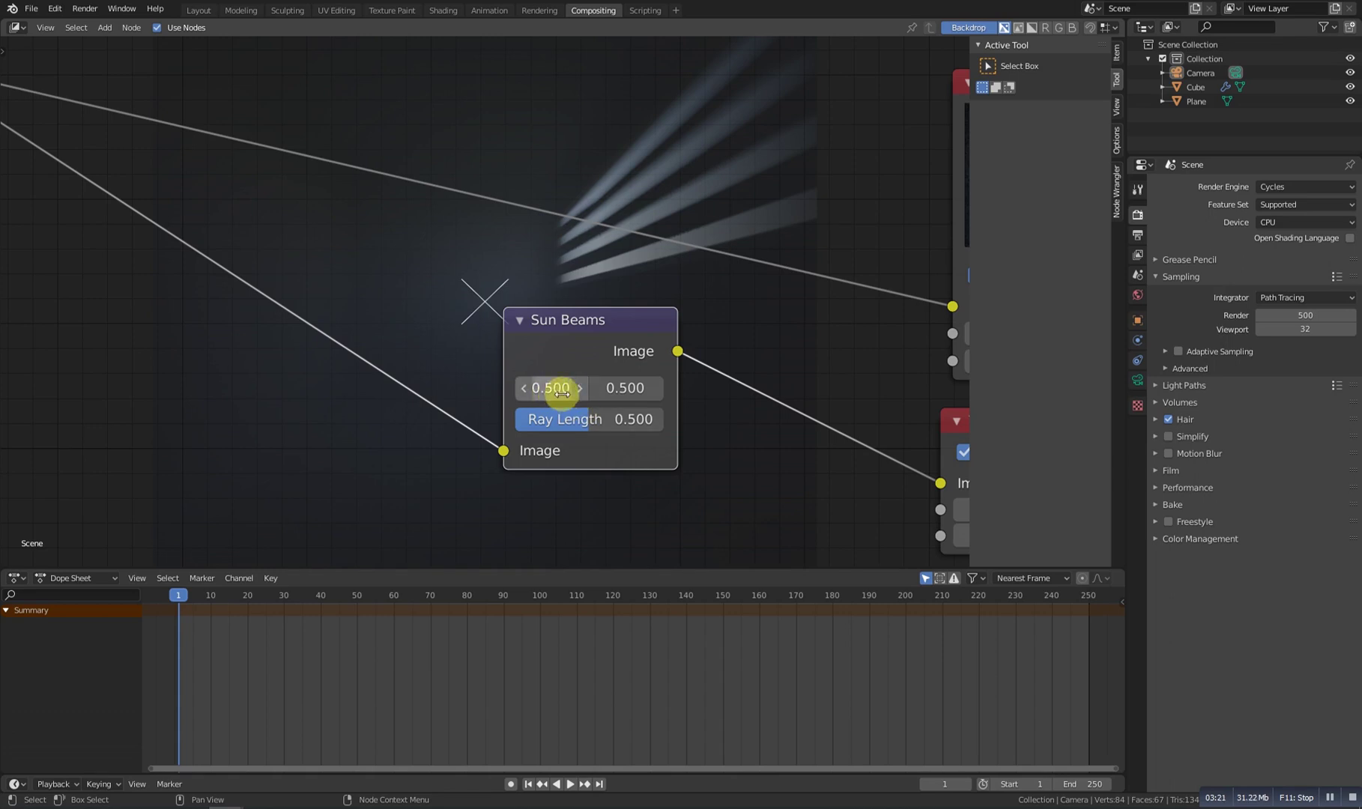
- Set the Sun Beams source to 0.9, 0.8, fine-tuning the value with the arrows
left_click(564, 388)
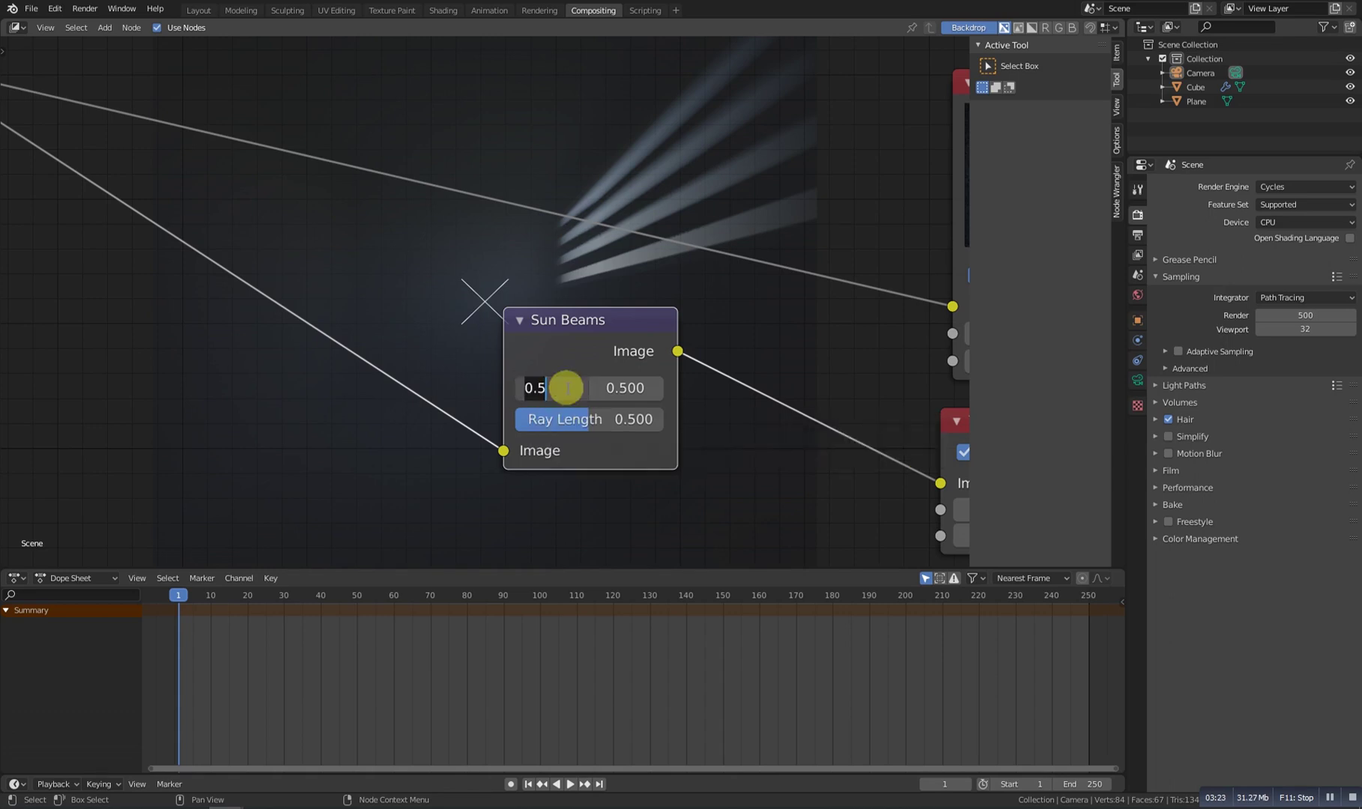
type(".")
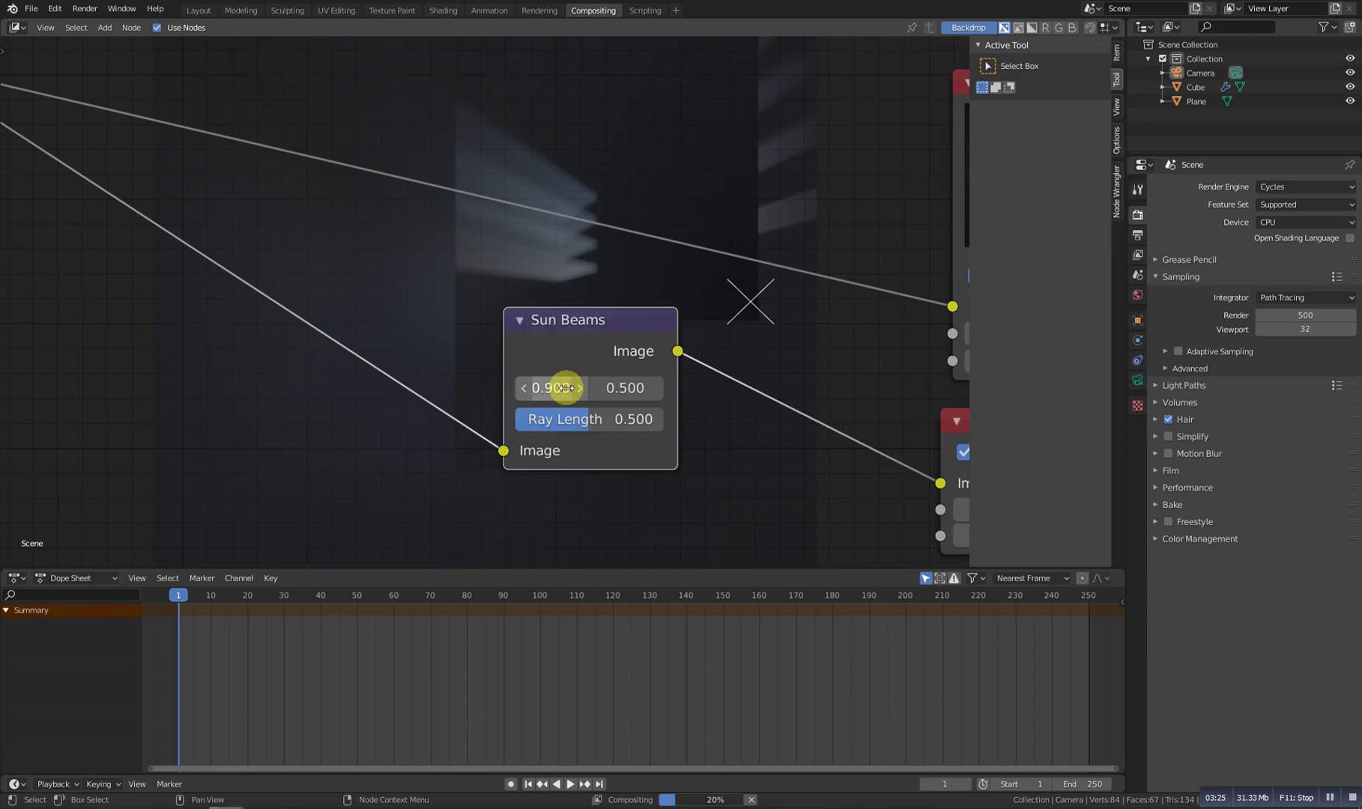
scroll(565, 387, "up", 1)
left_click(624, 395)
type("0.5")
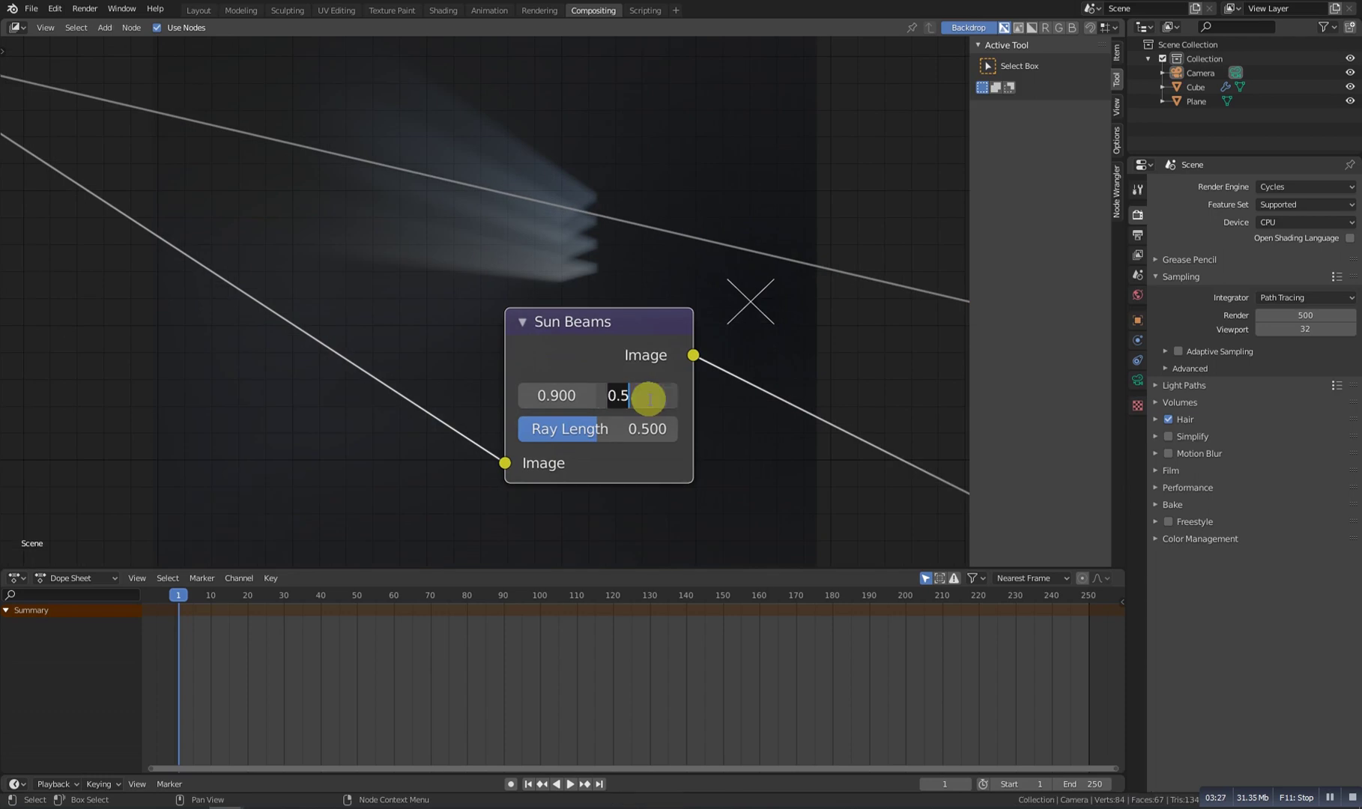
key("BackSpace")
type("8")
key("Return")
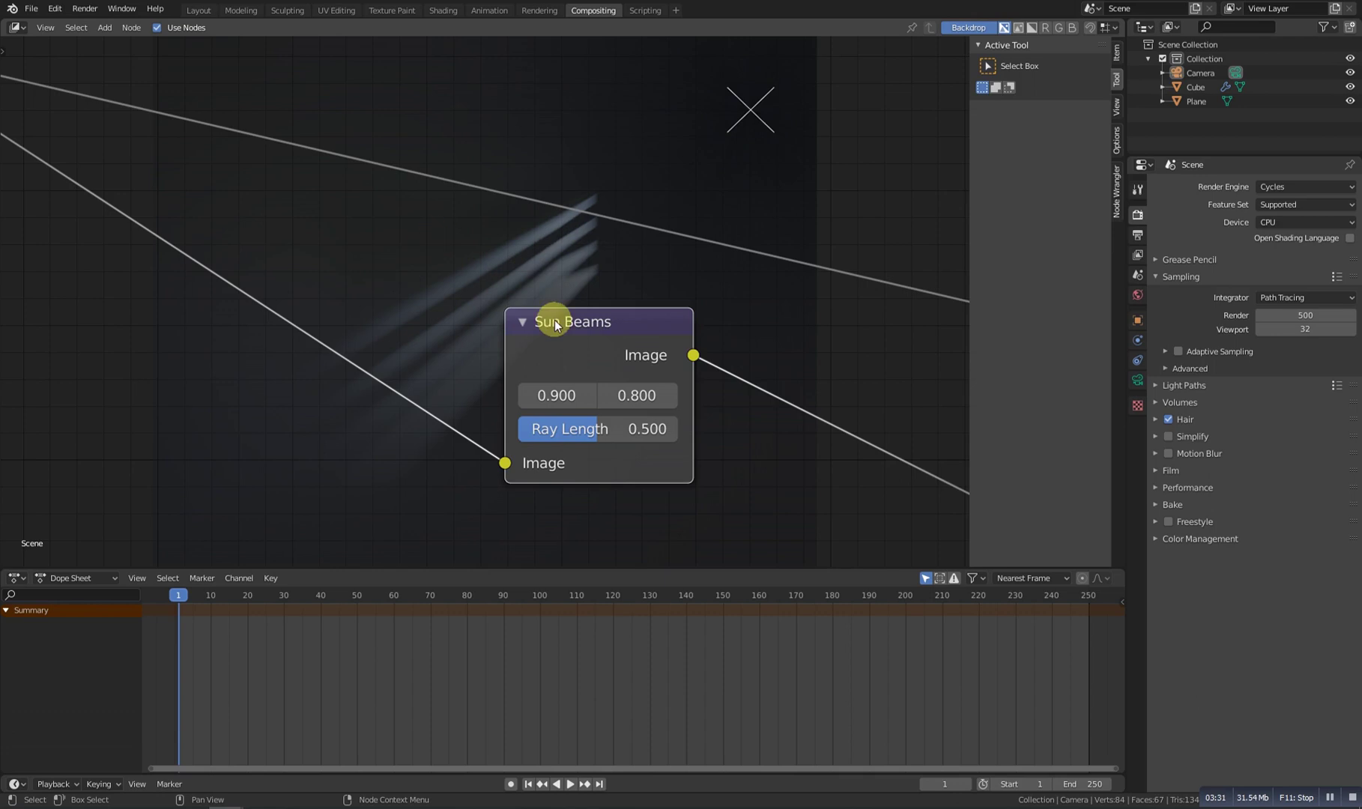
scroll(531, 314, "down", 3)
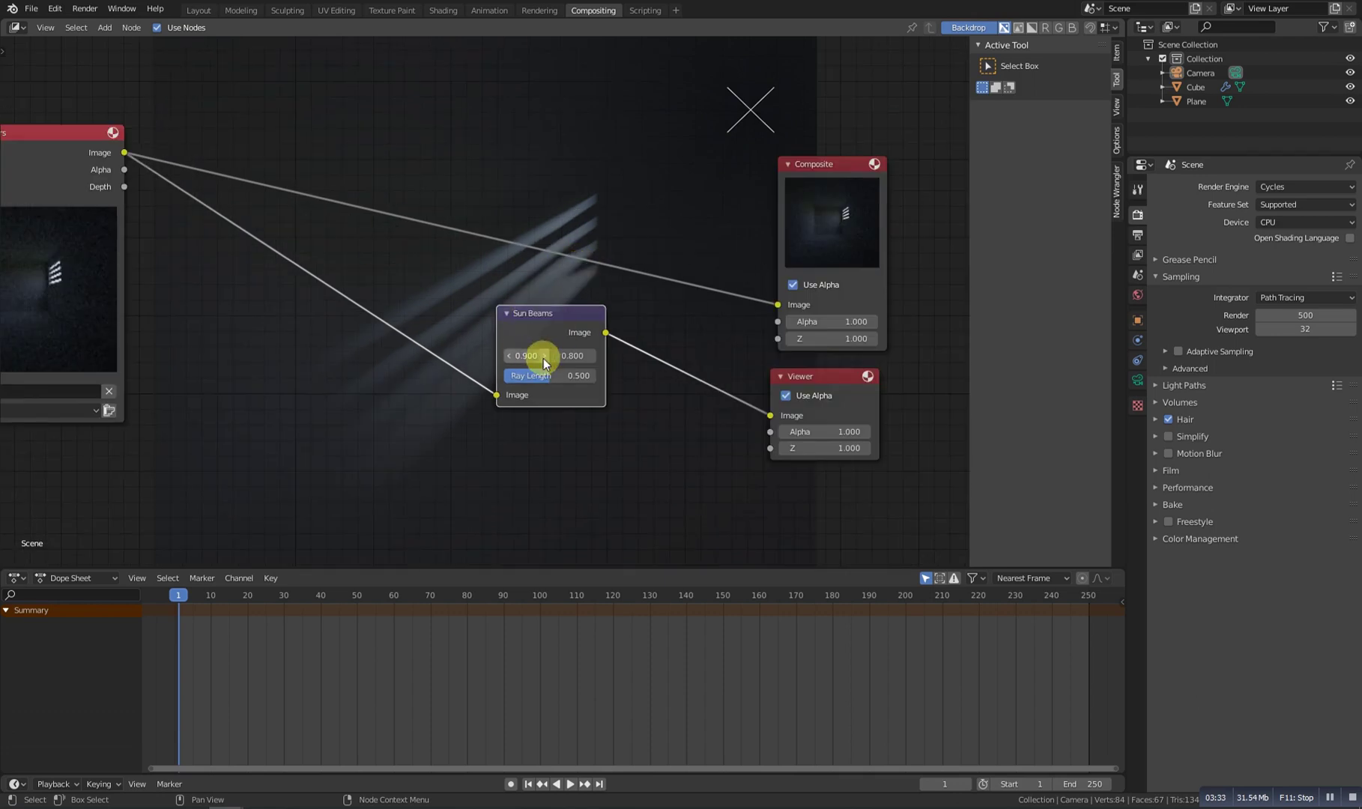
mouse_move(543, 359)
left_mouse_down()
mouse_move(528, 354)
mouse_move(546, 358)
left_mouse_up()
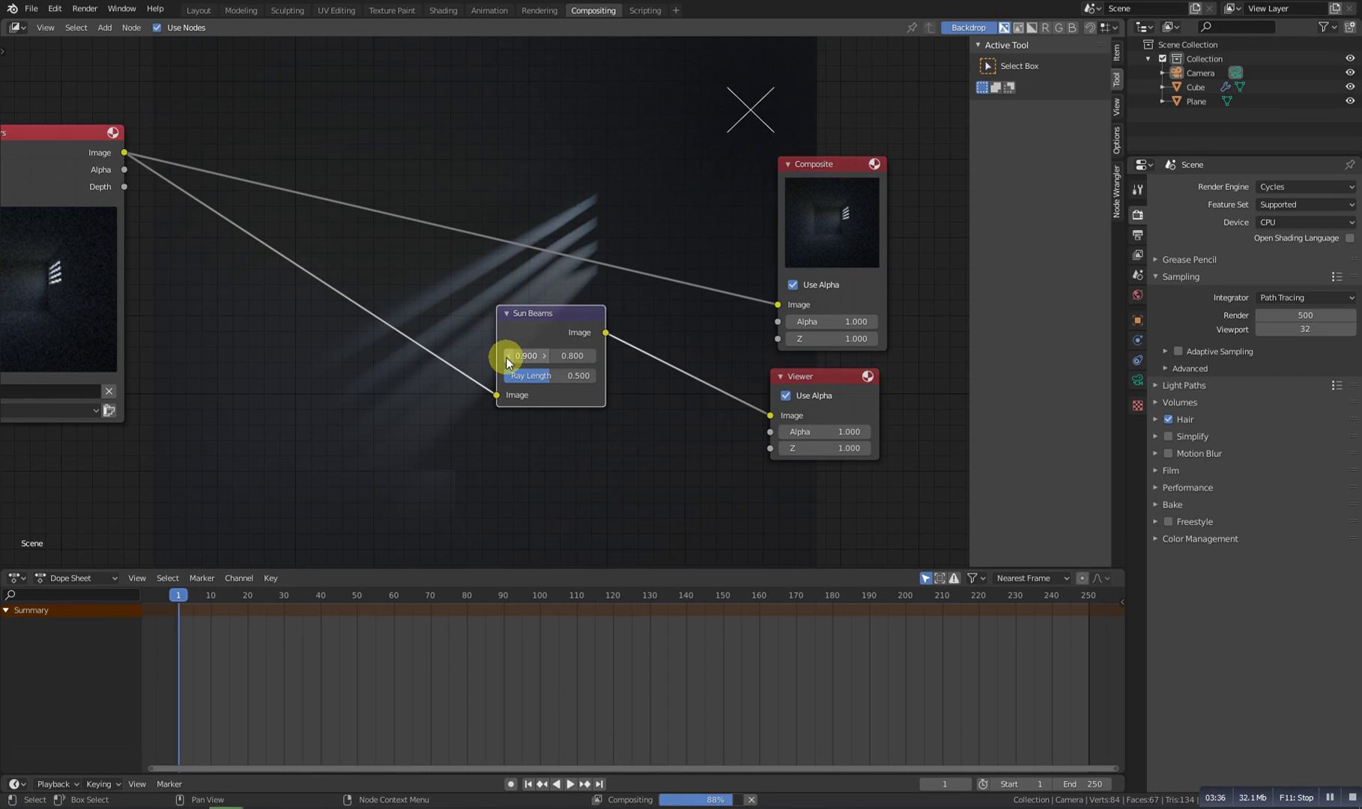
left_click(589, 356)
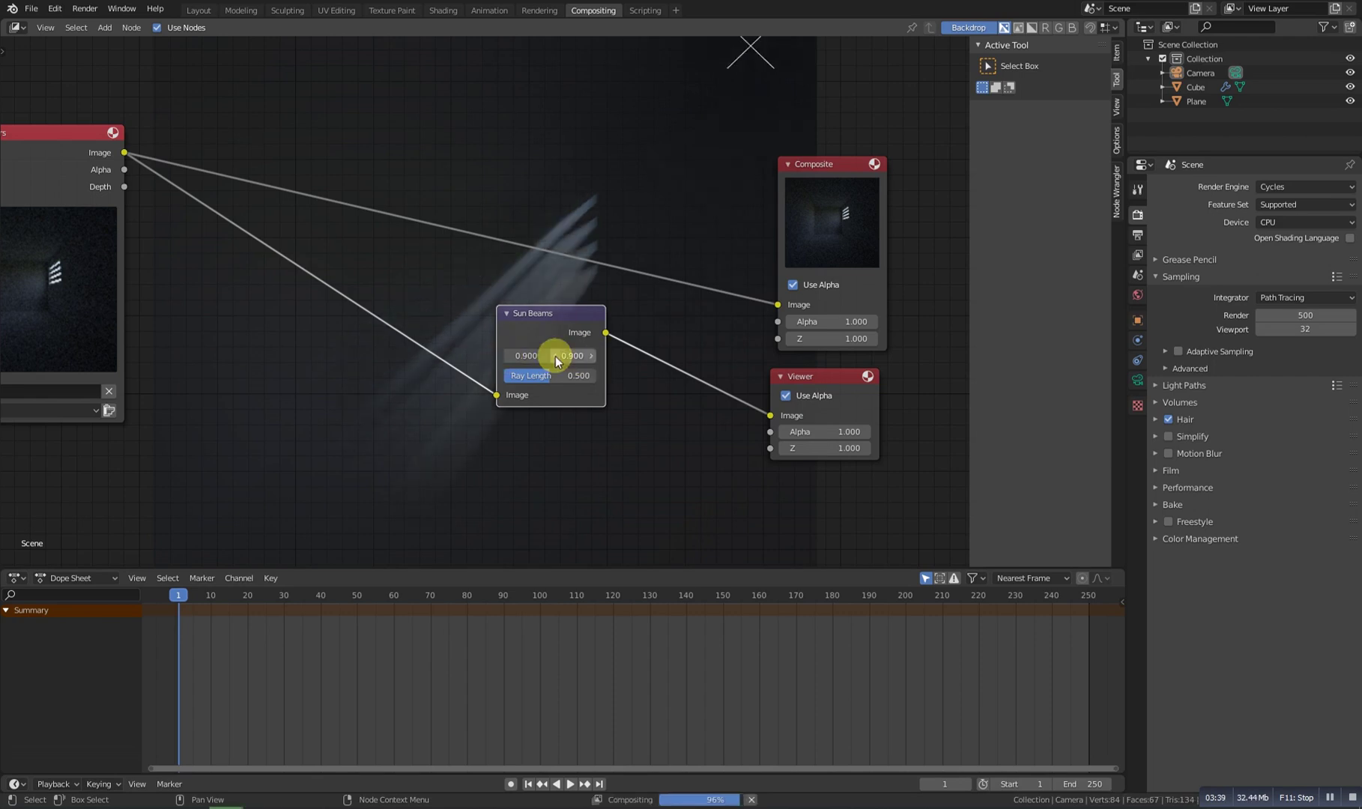
left_click(555, 355)
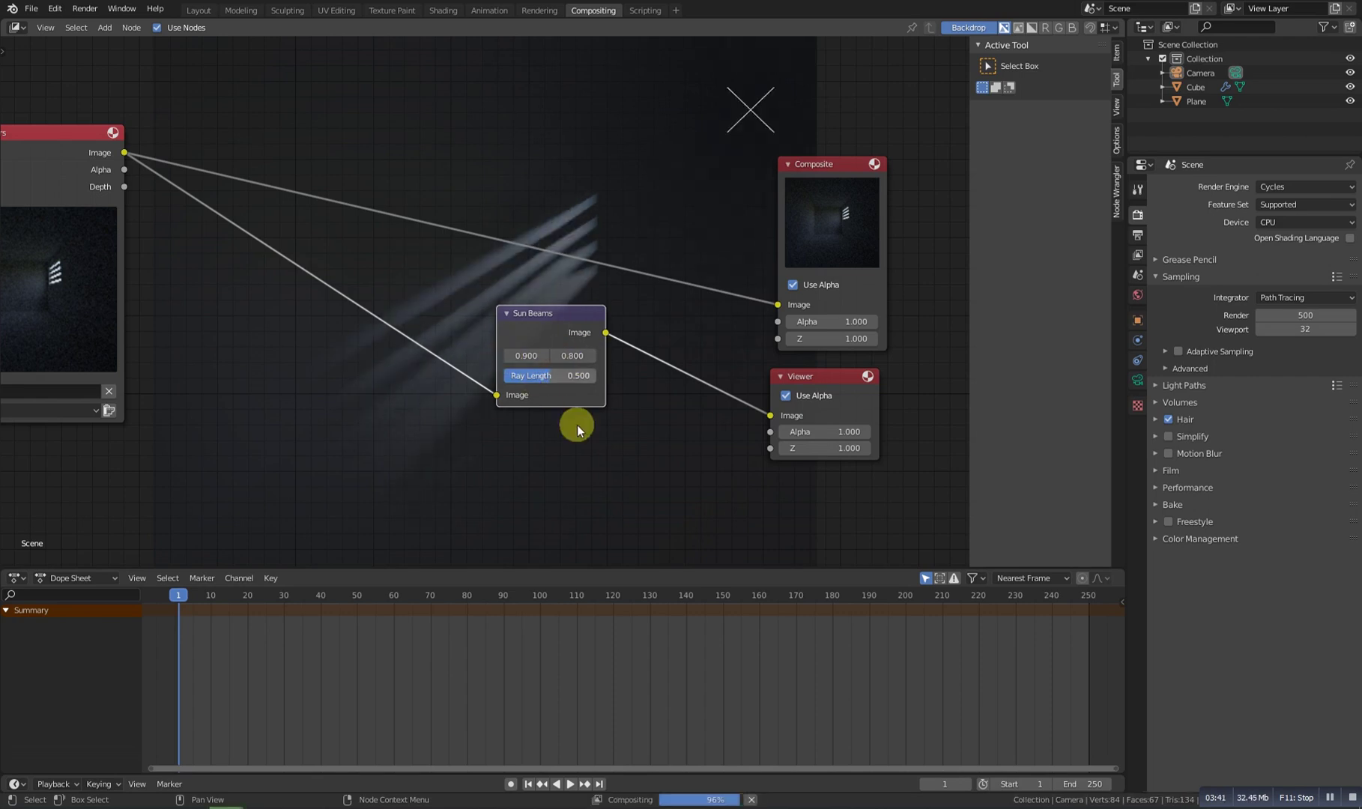
- Zoom and pan the node editor to frame the whole node tree
scroll(459, 307, "down", 1)
scroll(476, 367, "down", 2)
scroll(475, 367, "down", 1)
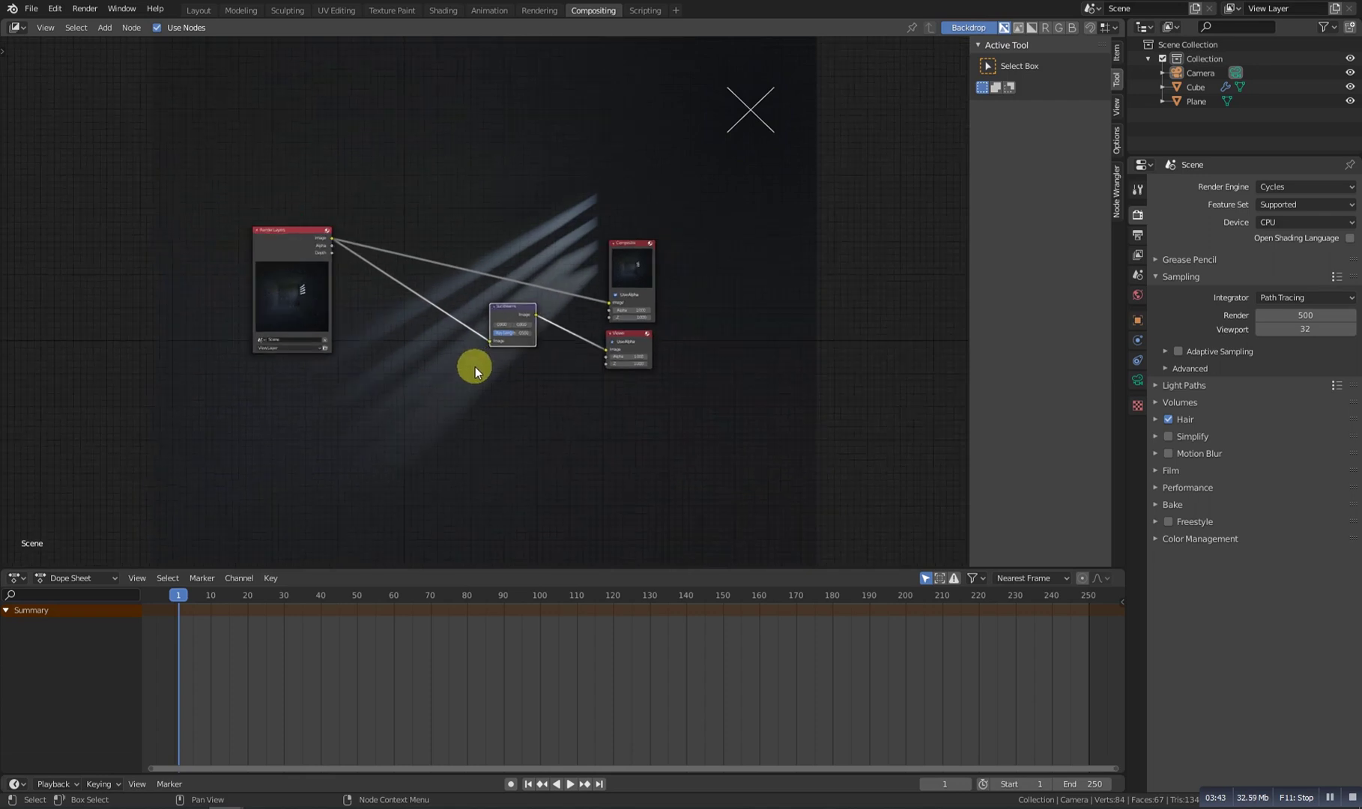
scroll(474, 366, "up", 3)
middle_click_drag(542, 411, 502, 427)
scroll(527, 421, "up", 2)
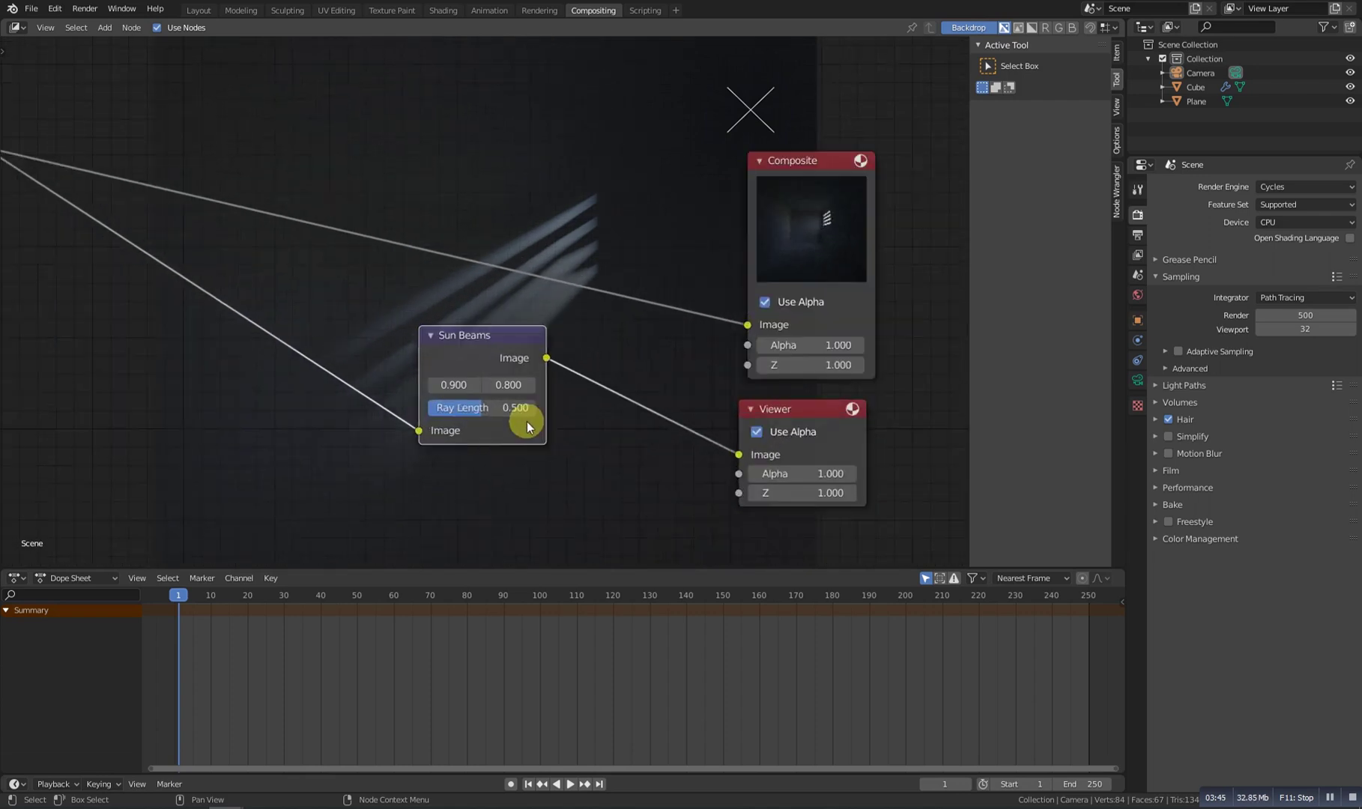
scroll(596, 394, "up", 1)
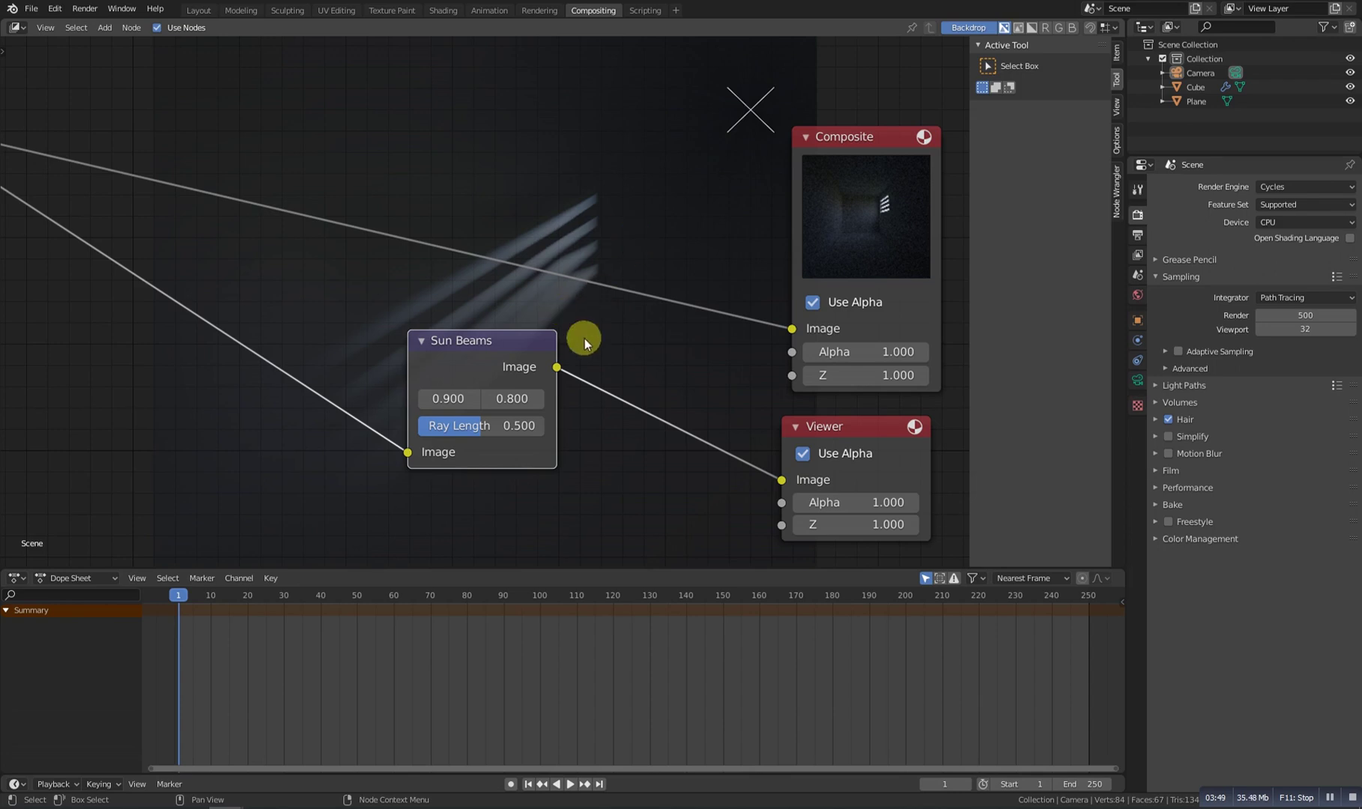
scroll(562, 315, "down", 3)
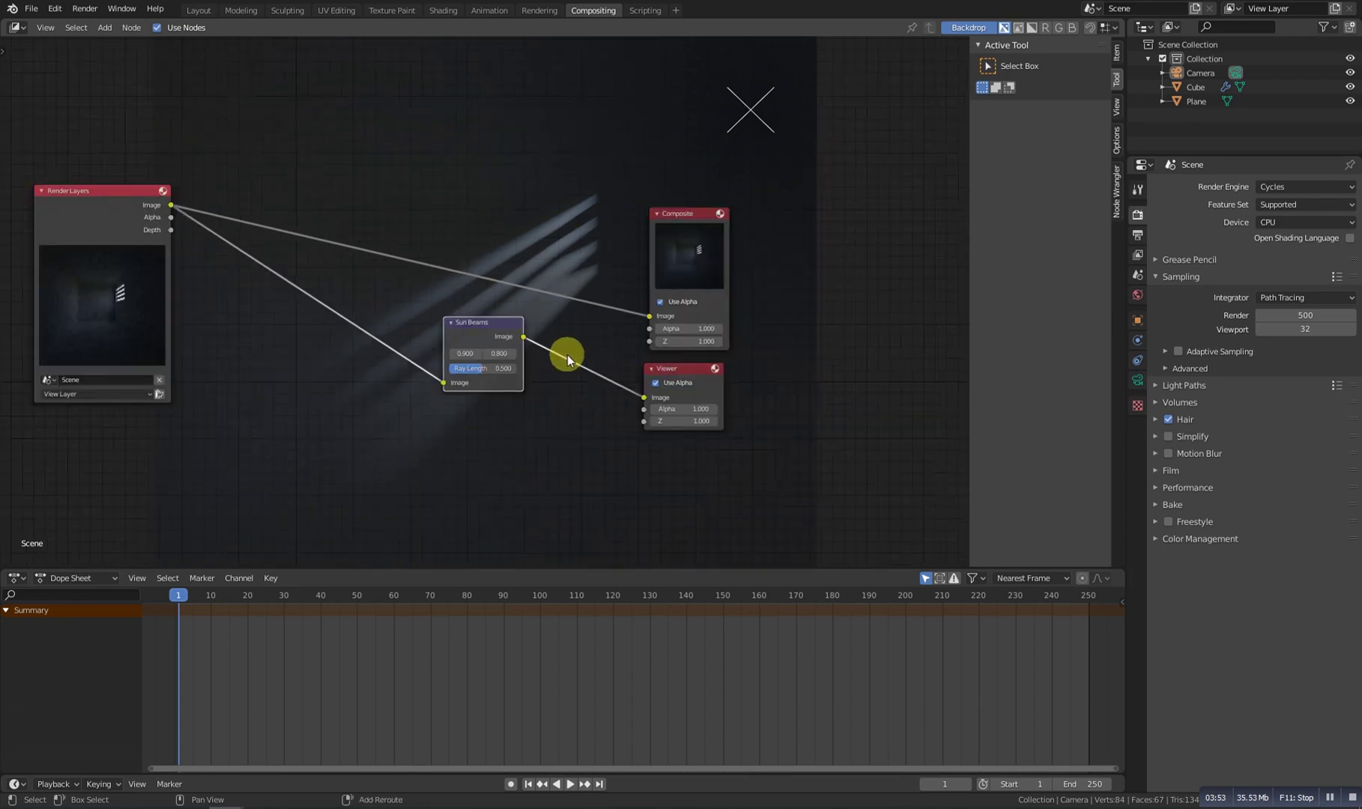
- Add a Mix node and insert it on the Sun Beams–Viewer link
key("shift+a")
left_click(520, 278)
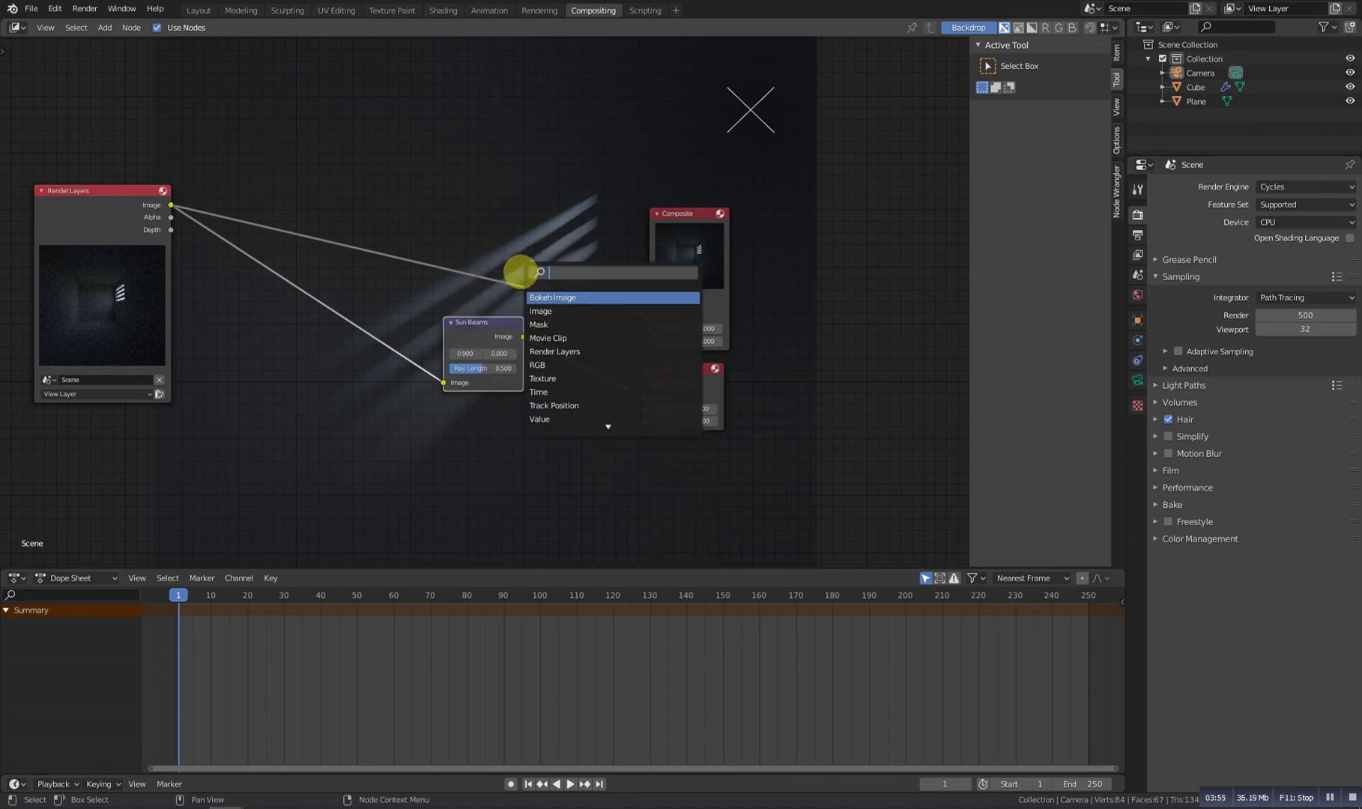
type("mi")
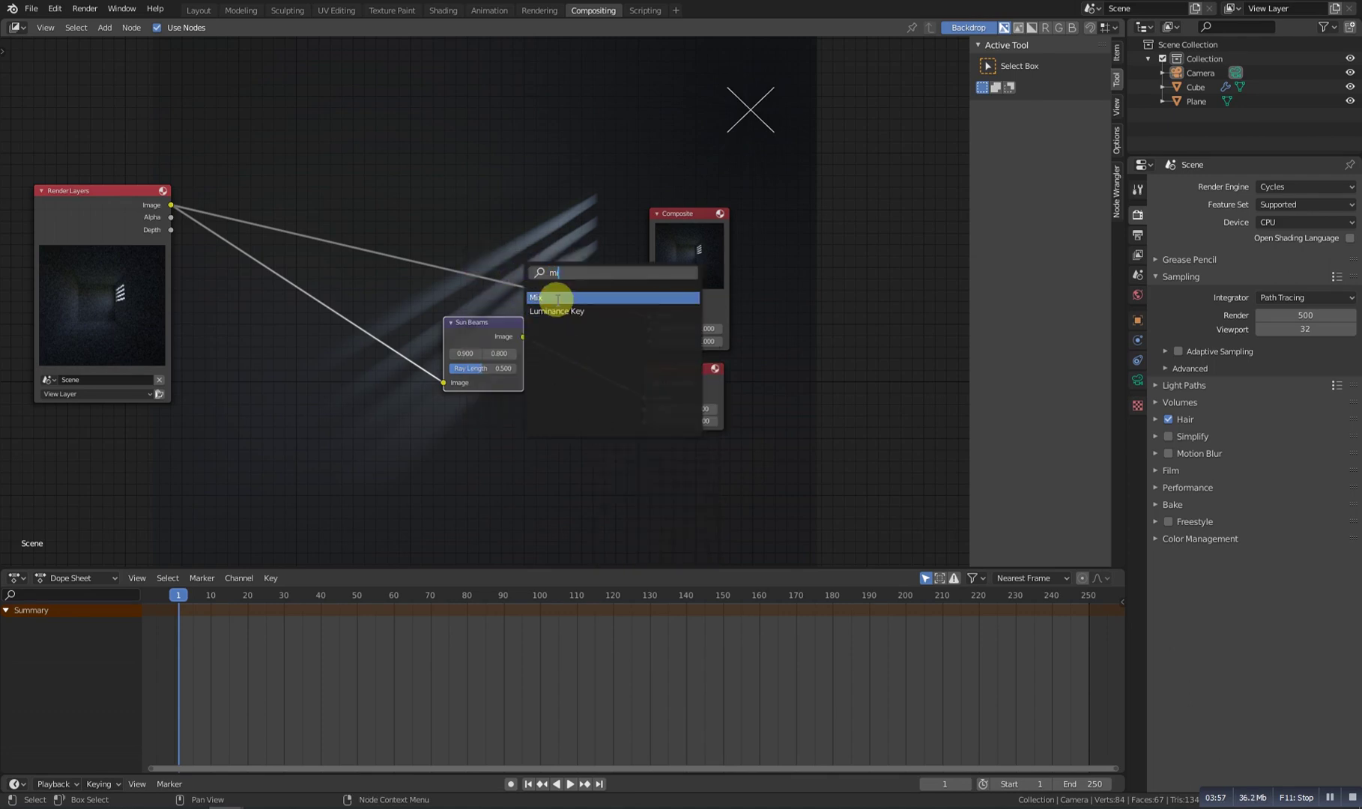
left_click(562, 298)
left_click(603, 360)
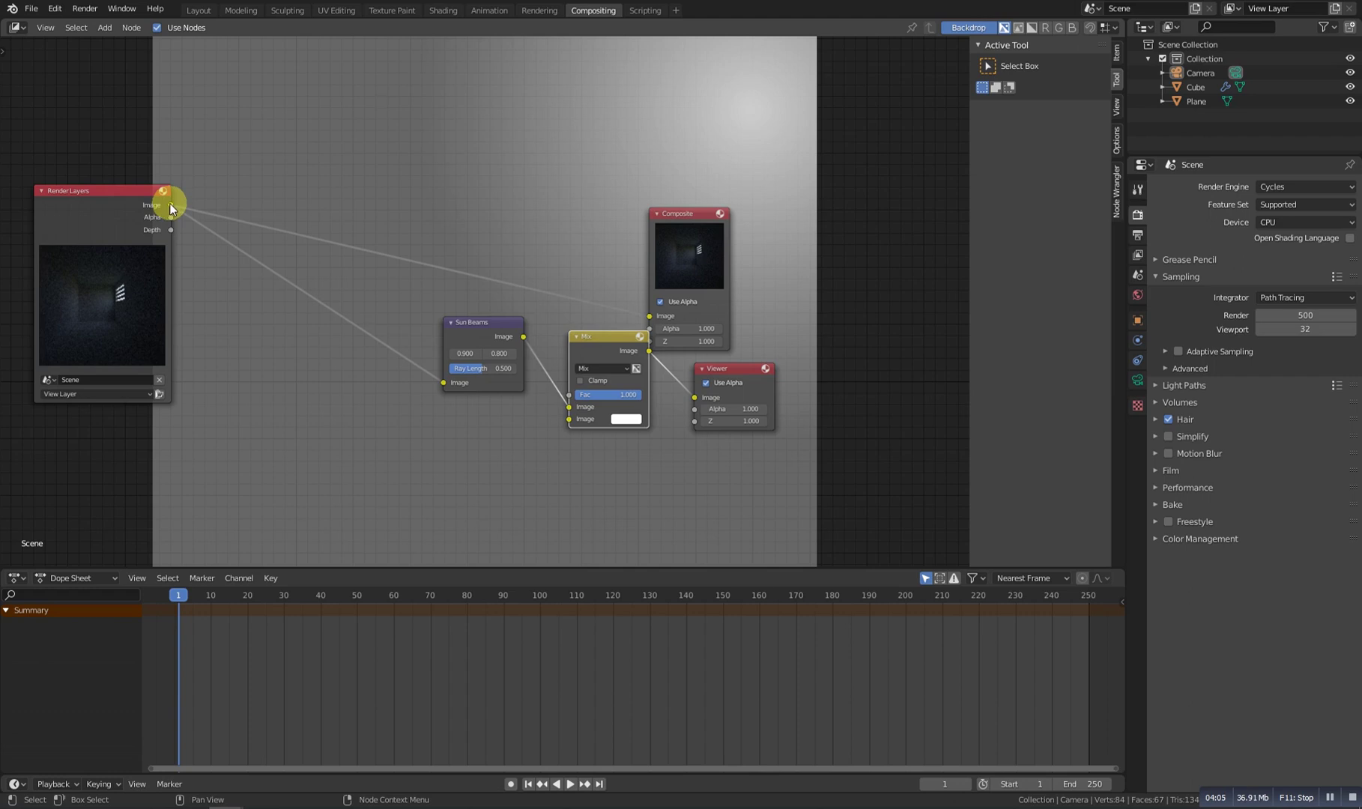
- Wire the Render Layers image and the Sun Beams output into the Mix node's two image inputs
left_click_drag(170, 204, 570, 418)
scroll(551, 417, "up", 3)
left_click_drag(517, 352, 372, 453)
scroll(471, 383, "right", 5, "ctrl")
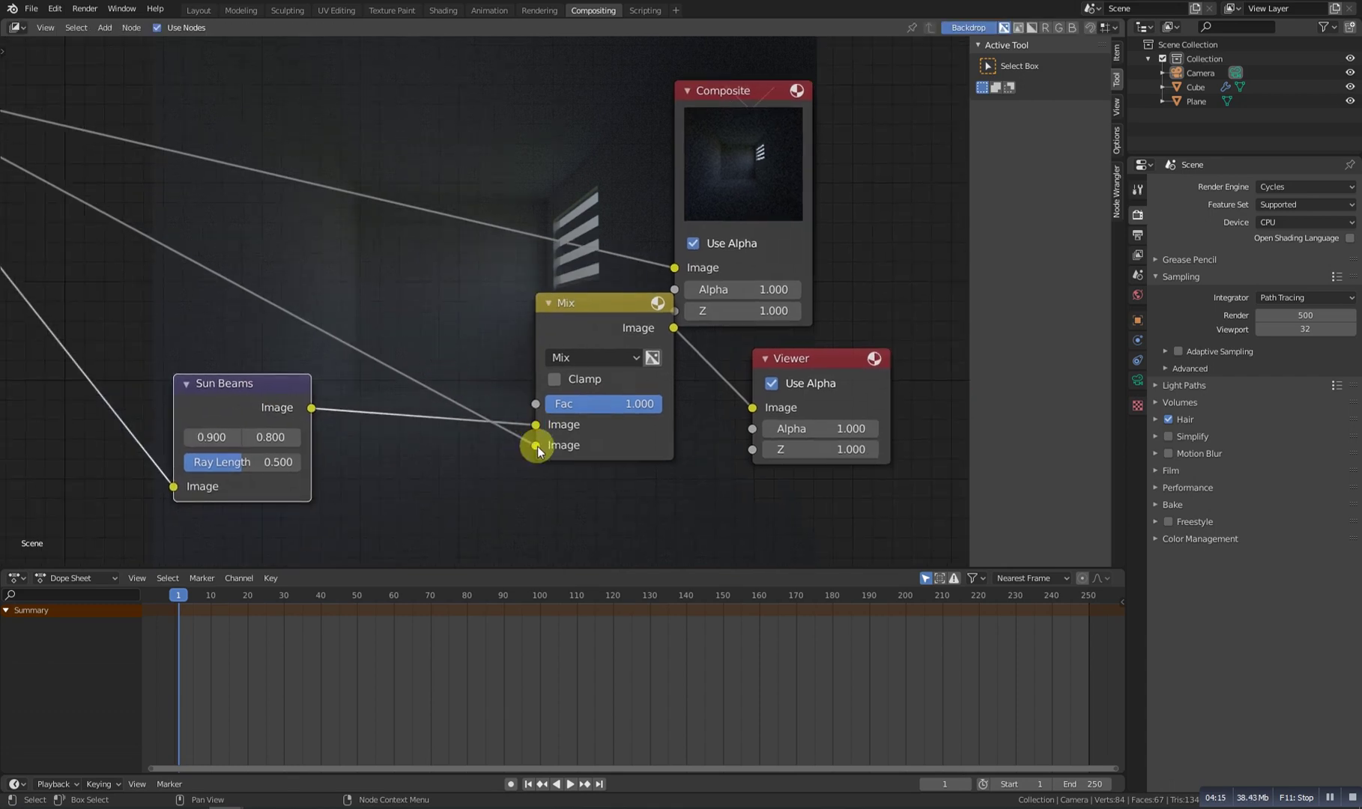
left_click_drag(537, 446, 537, 425)
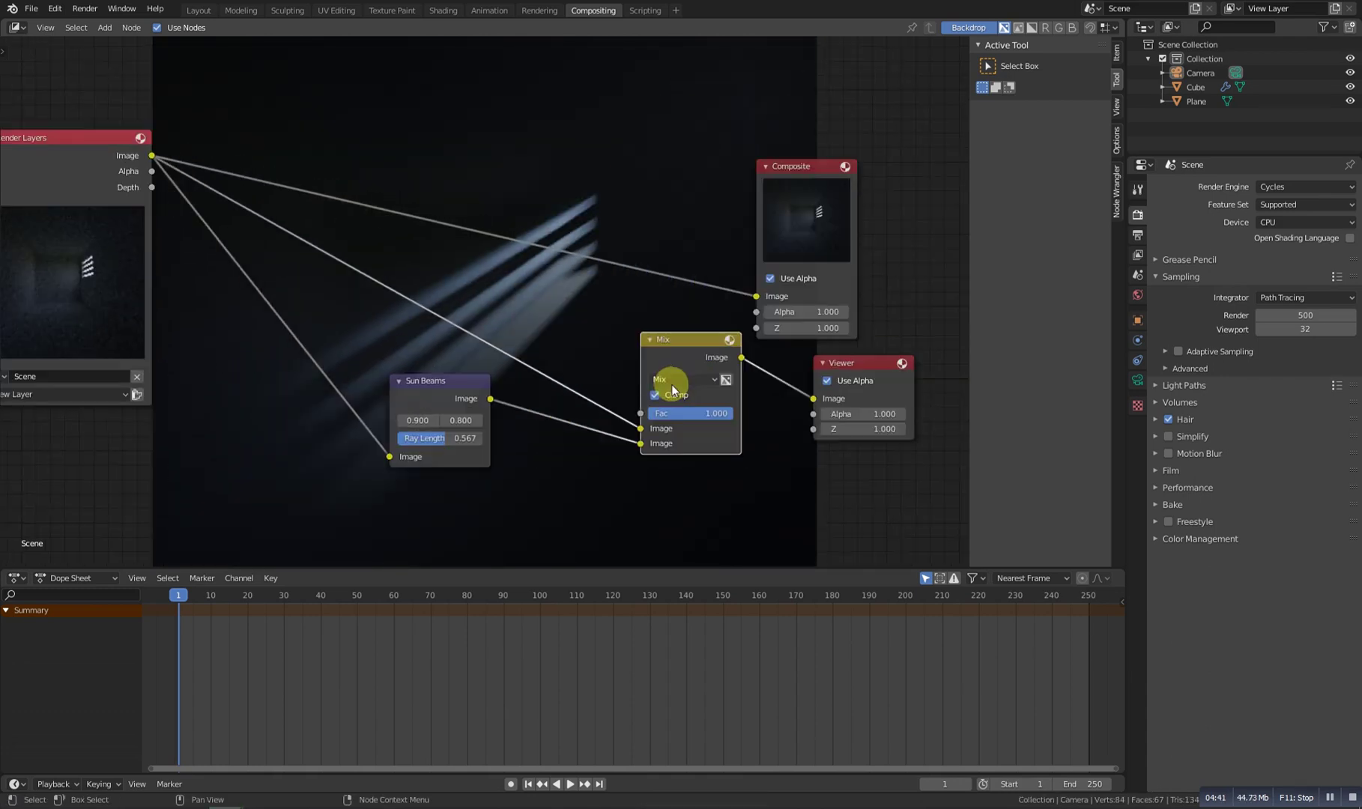
- Switch the Mix node's blend mode to Add and frame the node tree in view
left_click(682, 377)
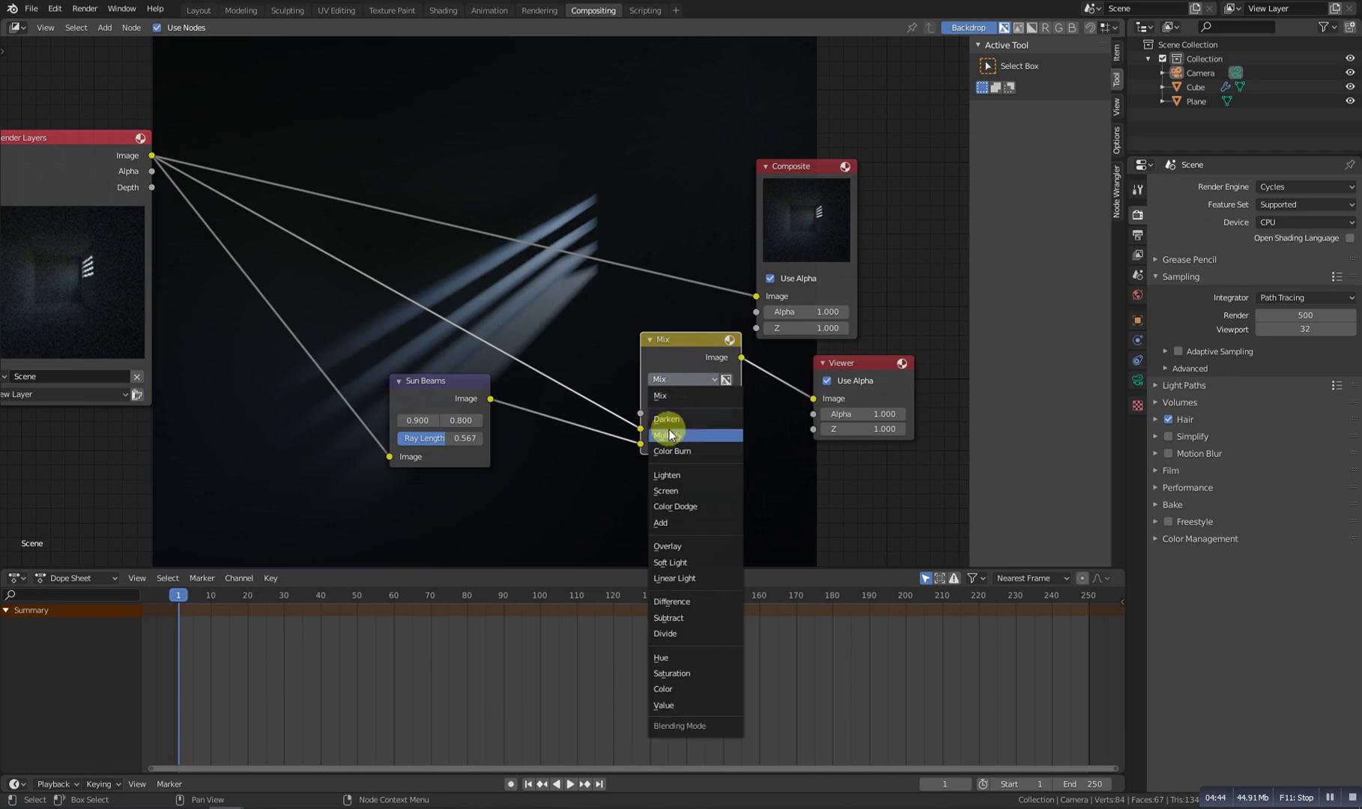
left_click(667, 524)
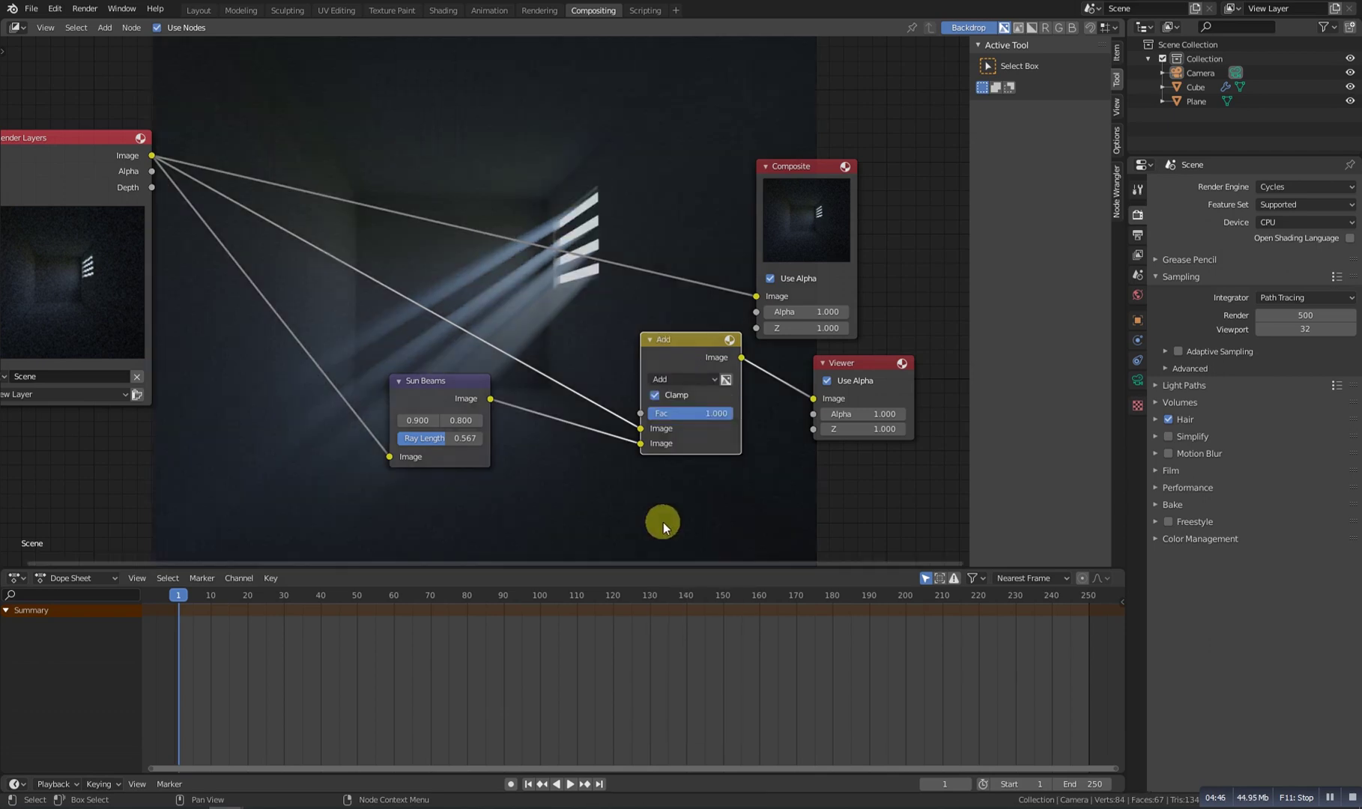
scroll(523, 421, "down", 3)
scroll(529, 424, "down", 2)
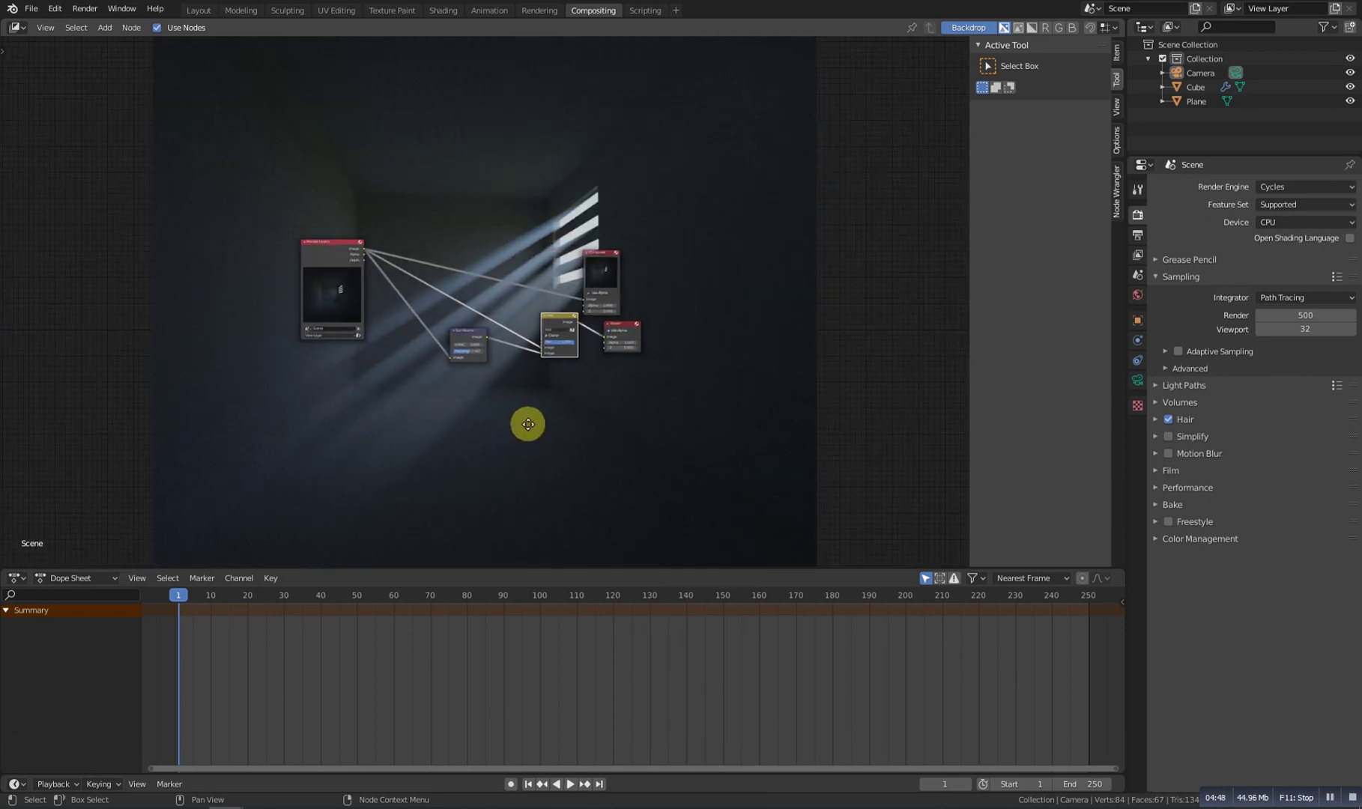
mouse_move(528, 424)
middle_mouse_down()
mouse_move(822, 37)
mouse_move(763, 556)
mouse_move(702, 557)
mouse_move(689, 529)
middle_mouse_up()
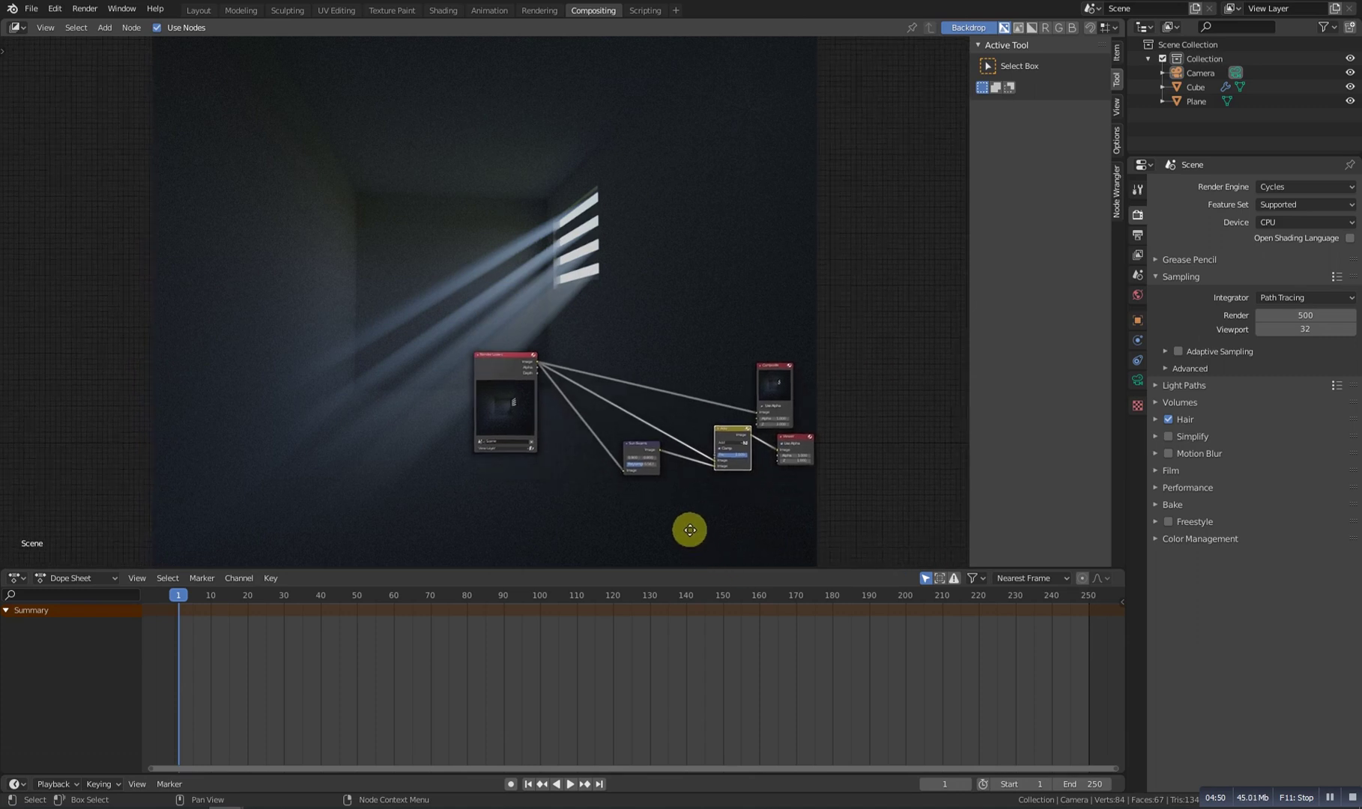
scroll(682, 543, "up", 2)
mouse_move(581, 408)
middle_mouse_down()
mouse_move(260, 255)
mouse_move(108, 260)
middle_mouse_up()
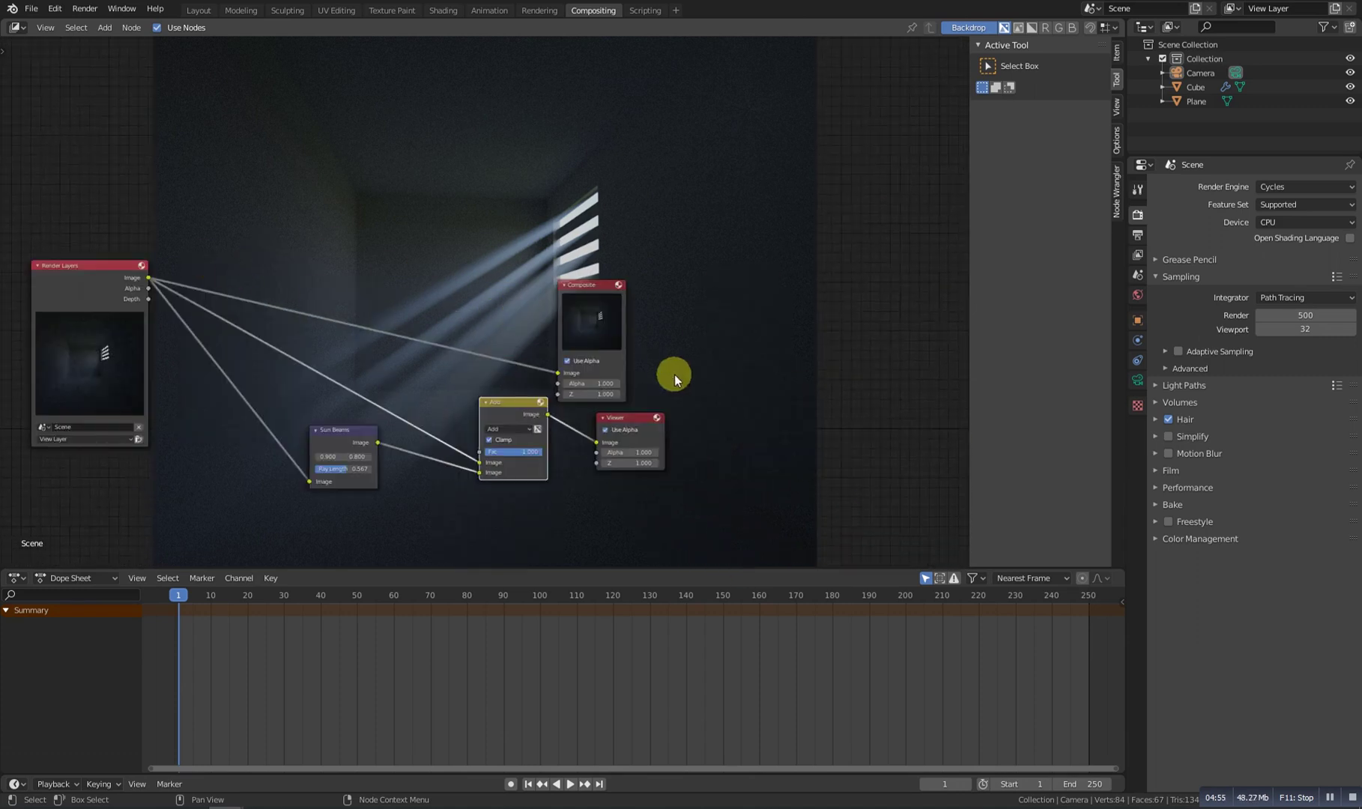
scroll(709, 383, "up", 1)
scroll(714, 383, "up", 1)
middle_click_drag(714, 383, 787, 327)
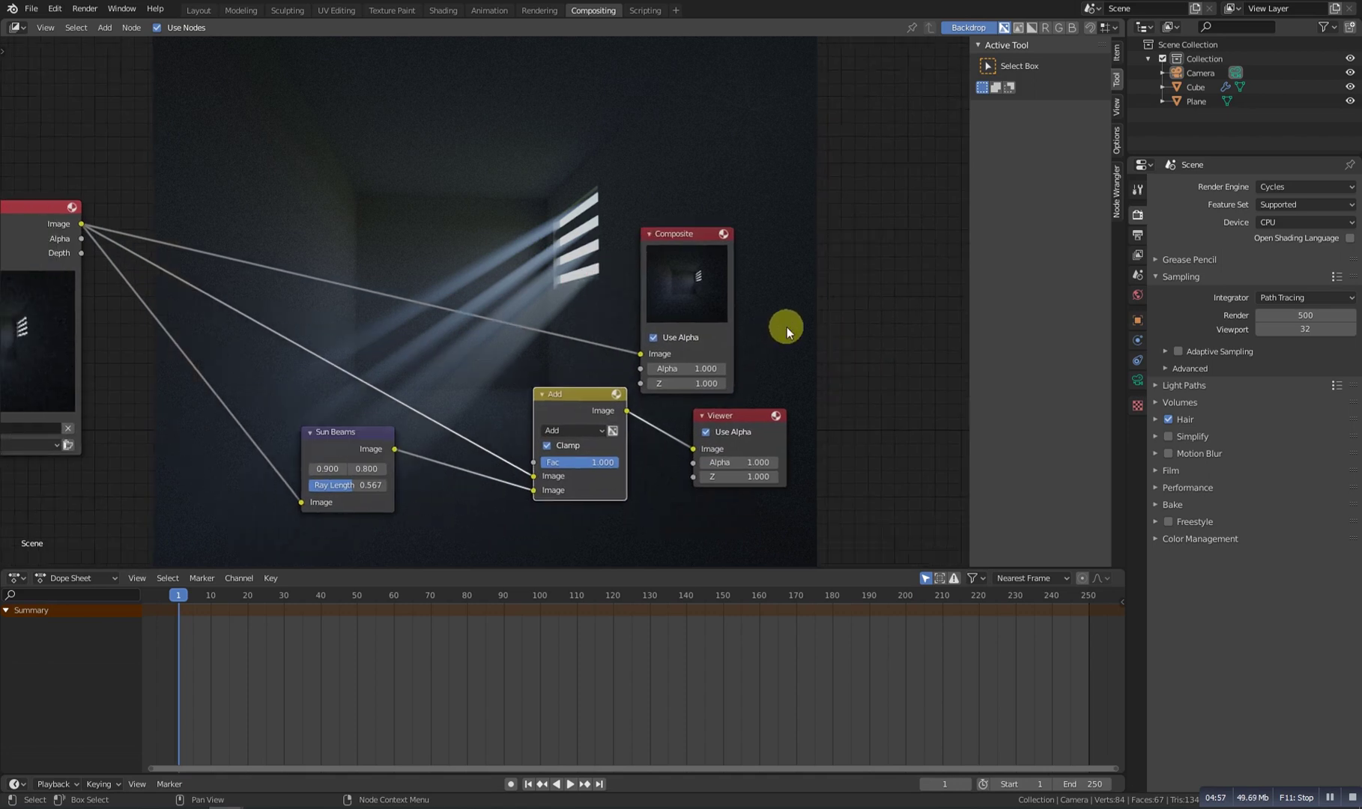